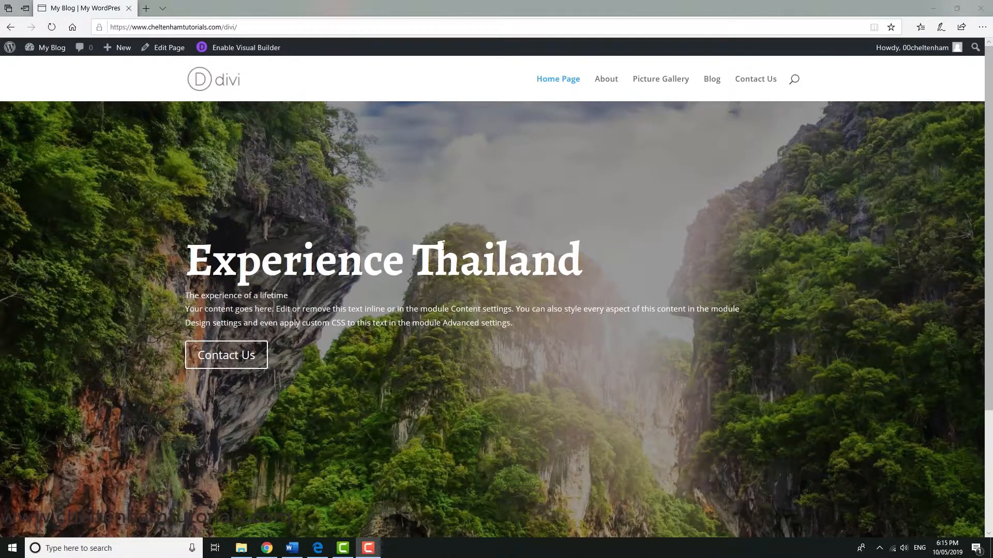
pyautogui.scroll(-3, 436, 250)
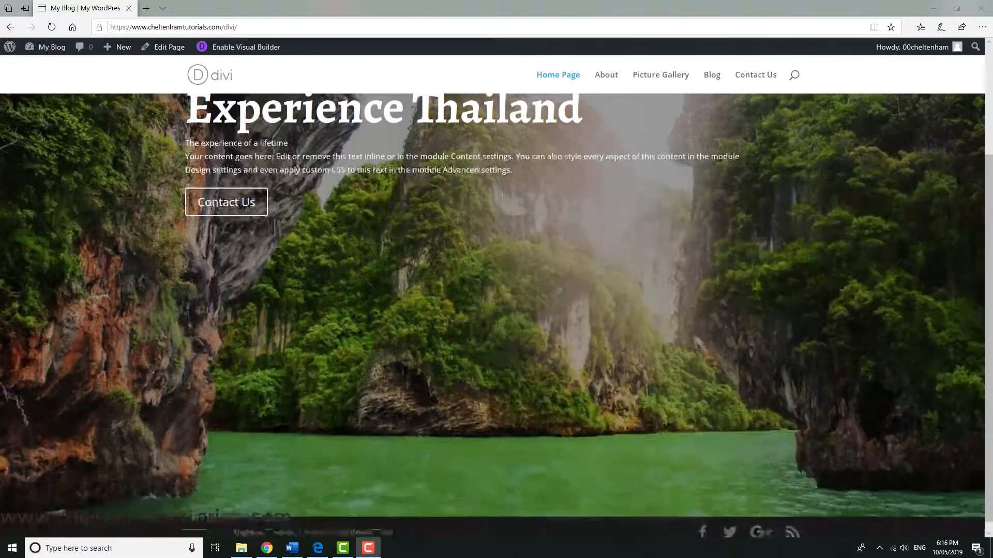
pyautogui.scroll(3, 437, 252)
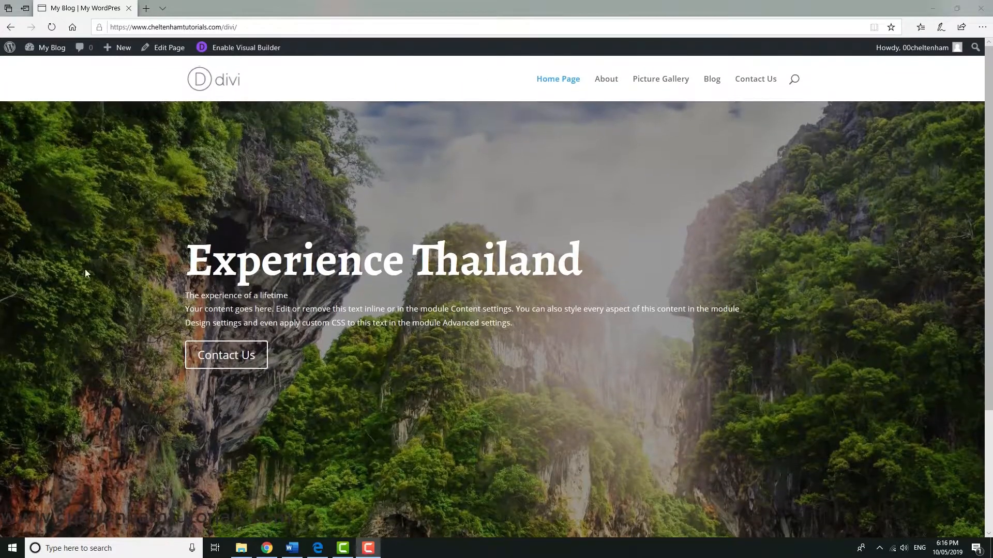
pyautogui.scroll(-3, 554, 304)
pyautogui.scroll(3, 555, 305)
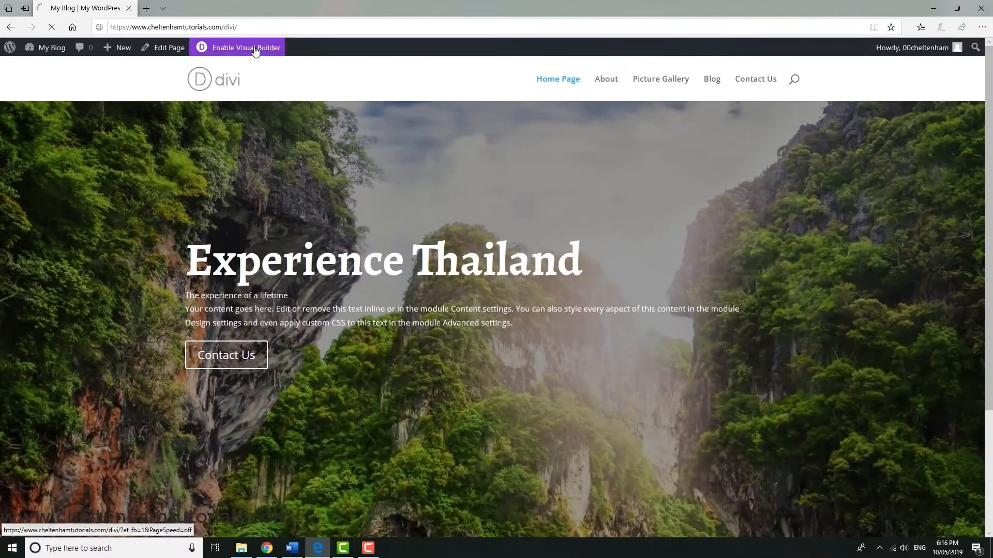
# Enable the Visual Builder and add a regular section with a row of three equal columns below the Experience Thailand section
pyautogui.click(618, 123)
pyautogui.scroll(-3, 543, 287)
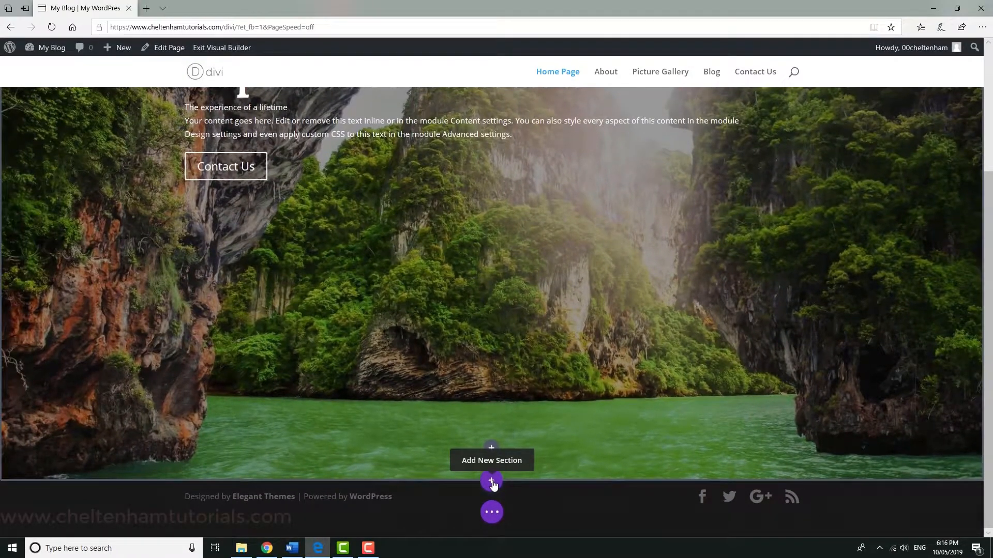
pyautogui.click(491, 481)
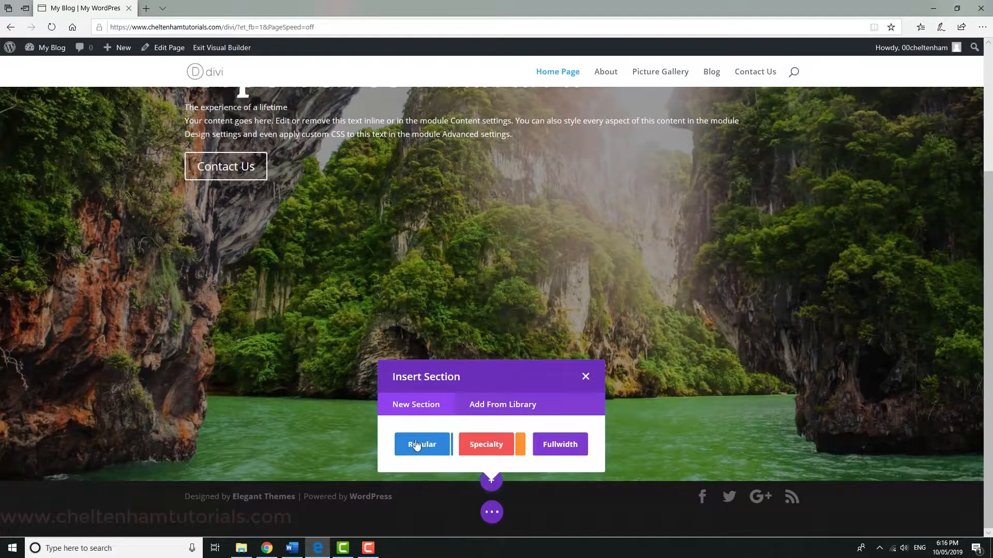
pyautogui.click(422, 445)
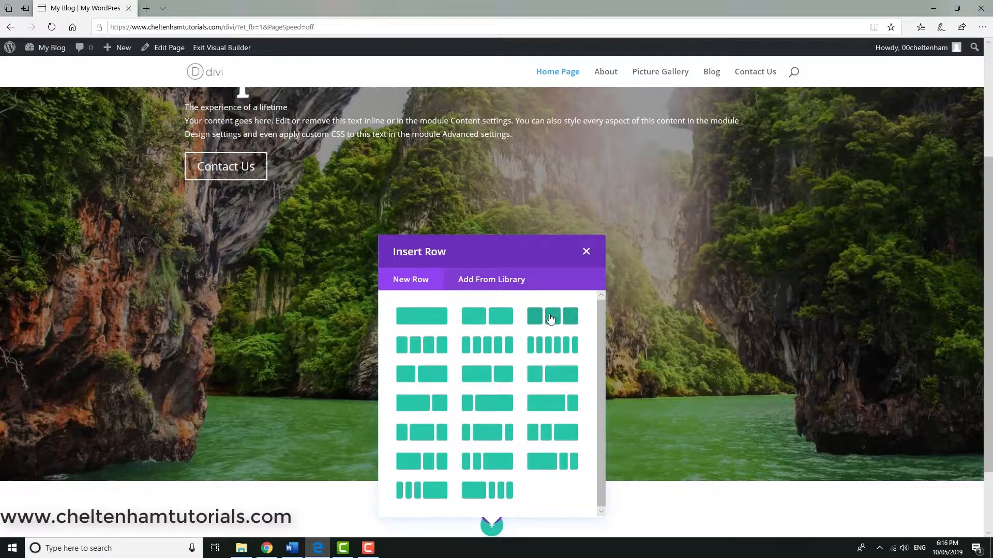
pyautogui.click(550, 319)
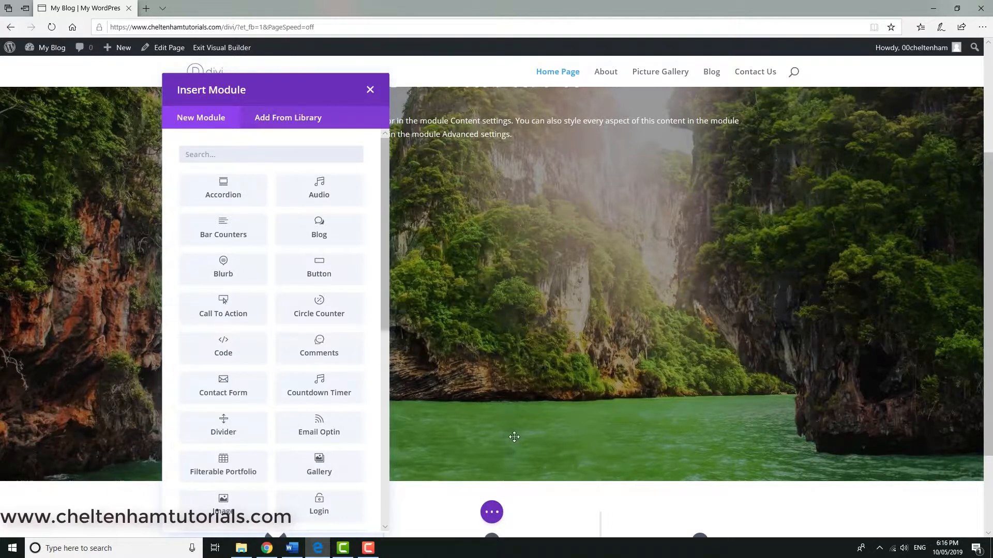
# Insert a Blurb module in the new row's first column and title it "Flights"
pyautogui.scroll(-3, 545, 393)
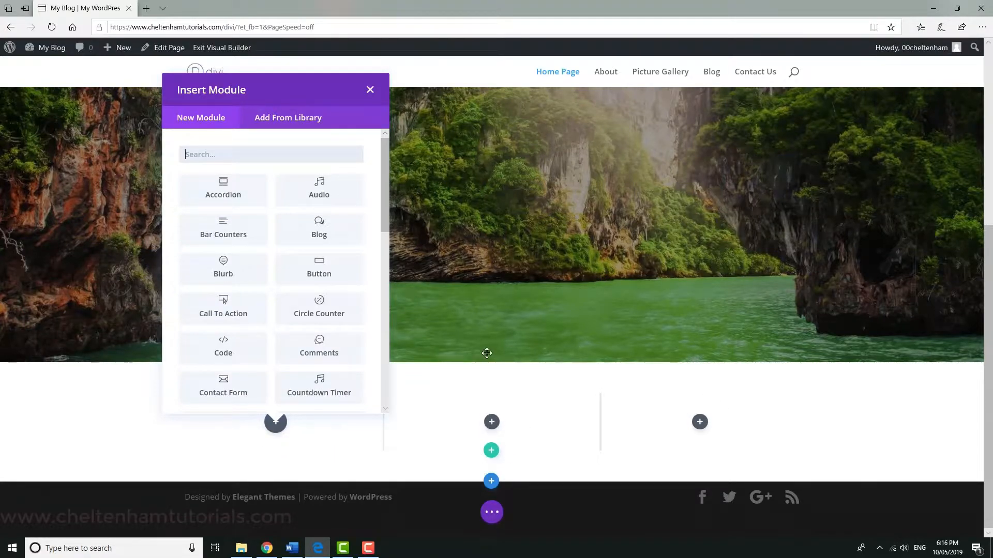
pyautogui.click(223, 269)
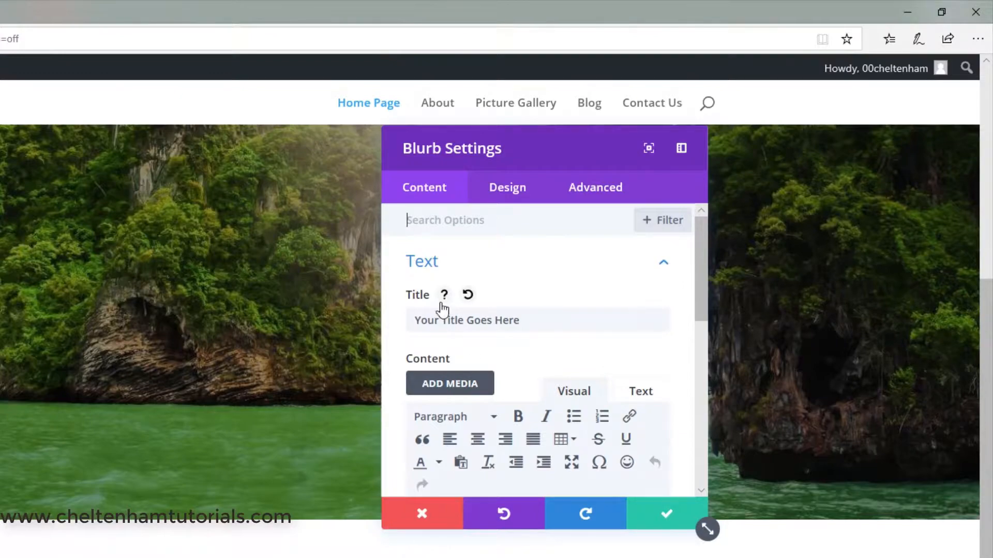
pyautogui.moveTo(533, 319); pyautogui.dragTo(373, 311)
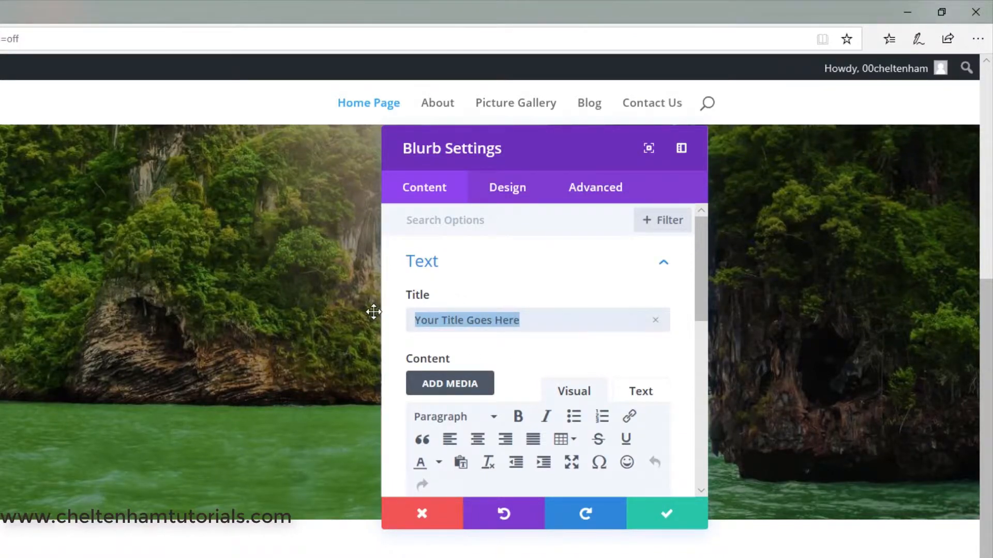
pyautogui.write('F')
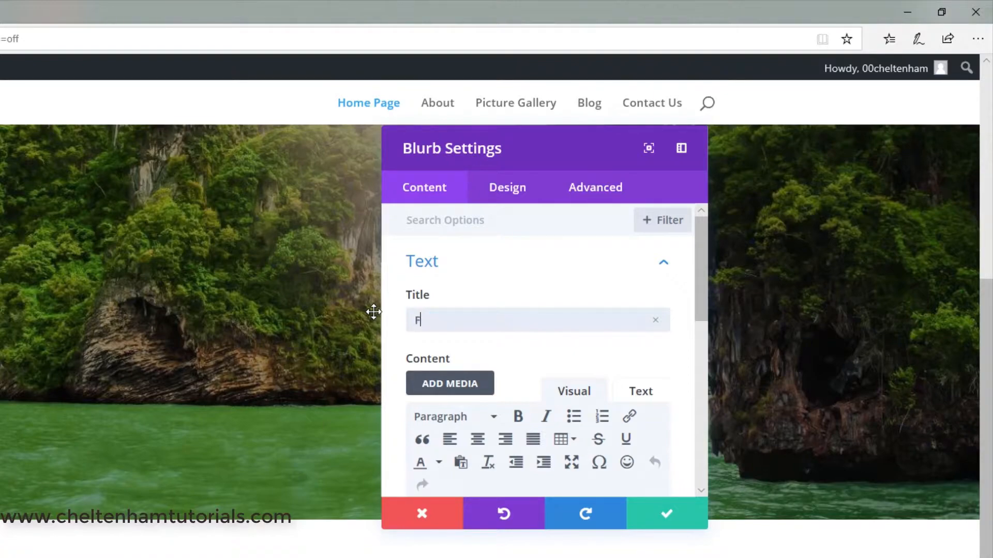
pyautogui.write('lights')
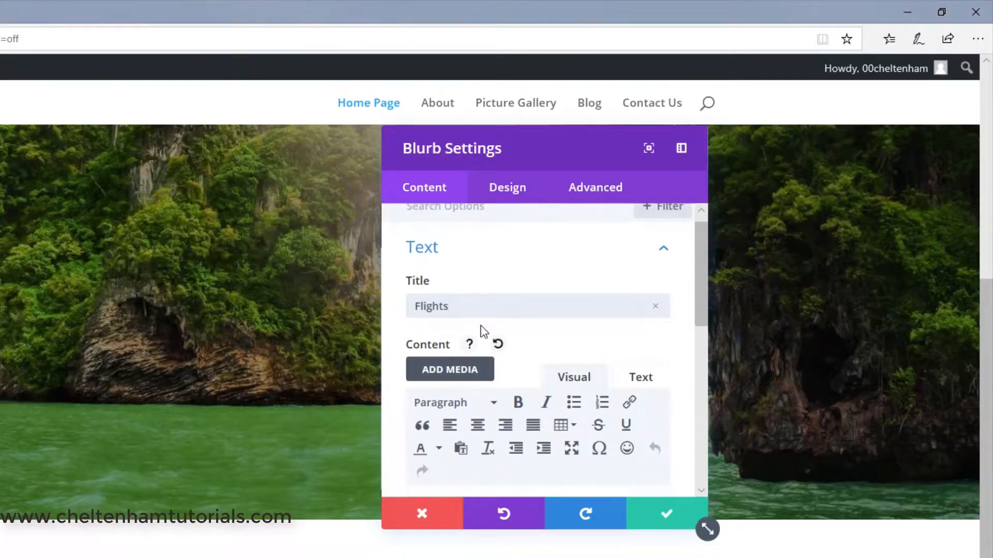
# Replace the blurb's placeholder content with "Special discount flights to Thailand" and save the module
pyautogui.scroll(-2, 535, 430)
pyautogui.scroll(-3, 536, 430)
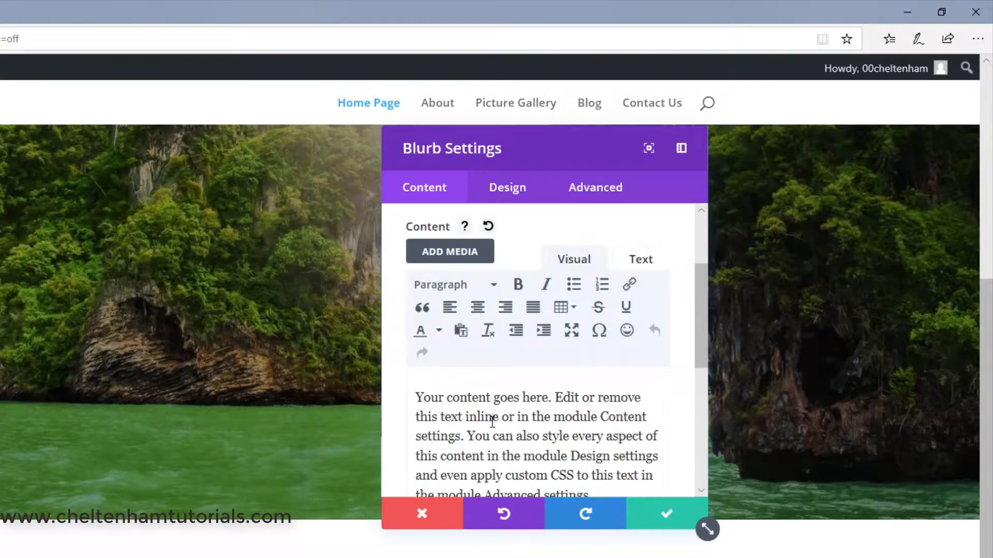
pyautogui.tripleClick(492, 422)
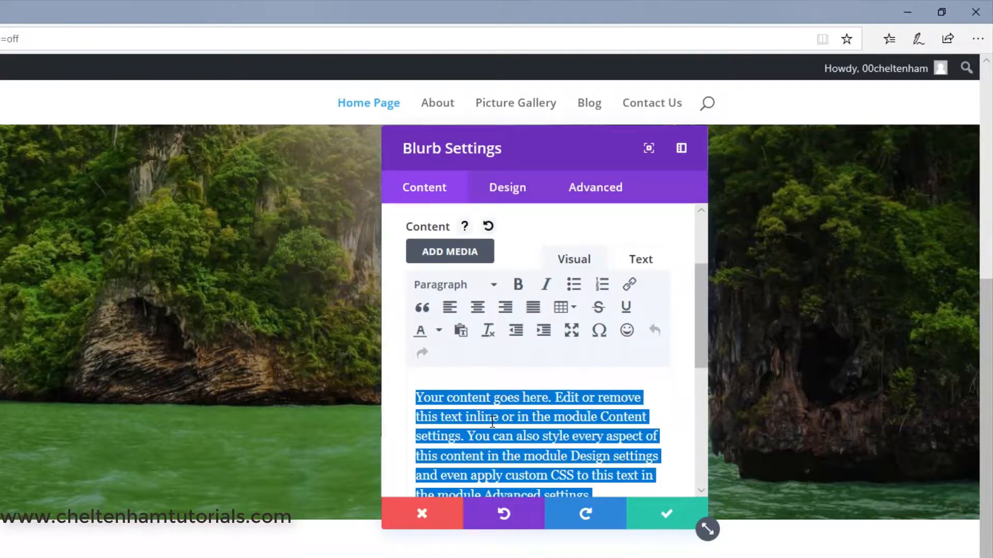
pyautogui.press('BackSpace')
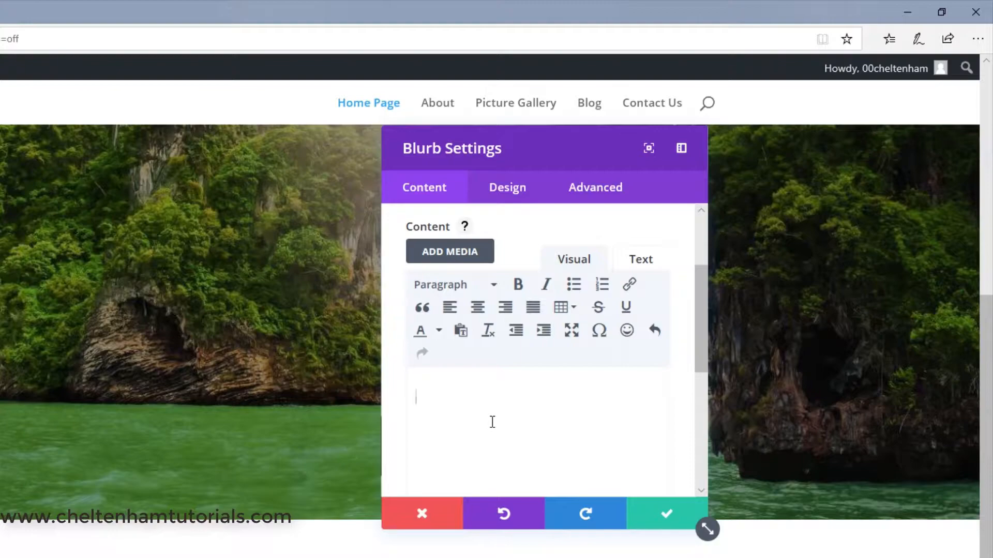
pyautogui.write('Special discount flights to Thailand')
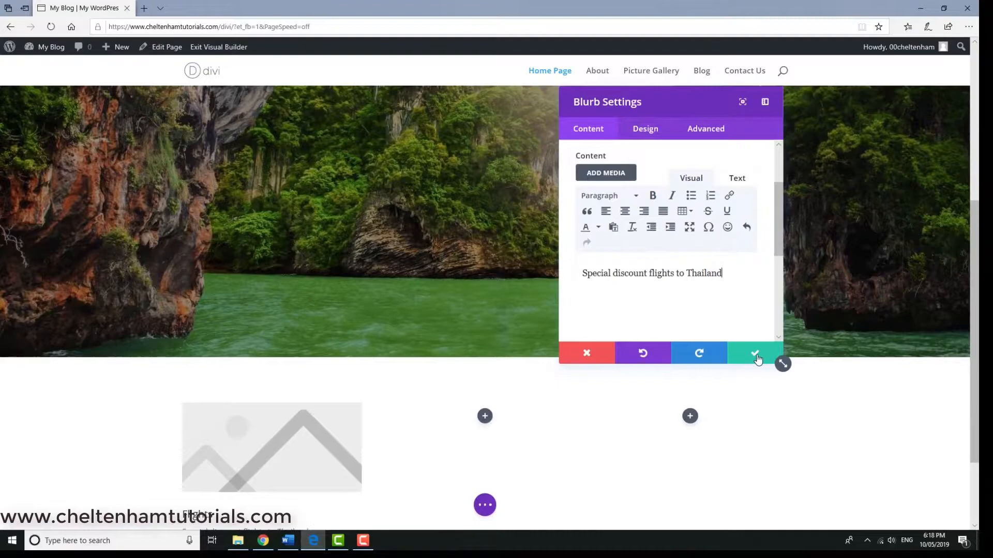
pyautogui.click(755, 355)
# Remove the placeholder image from the Flights blurb in its module settings
pyautogui.scroll(-2, 600, 366)
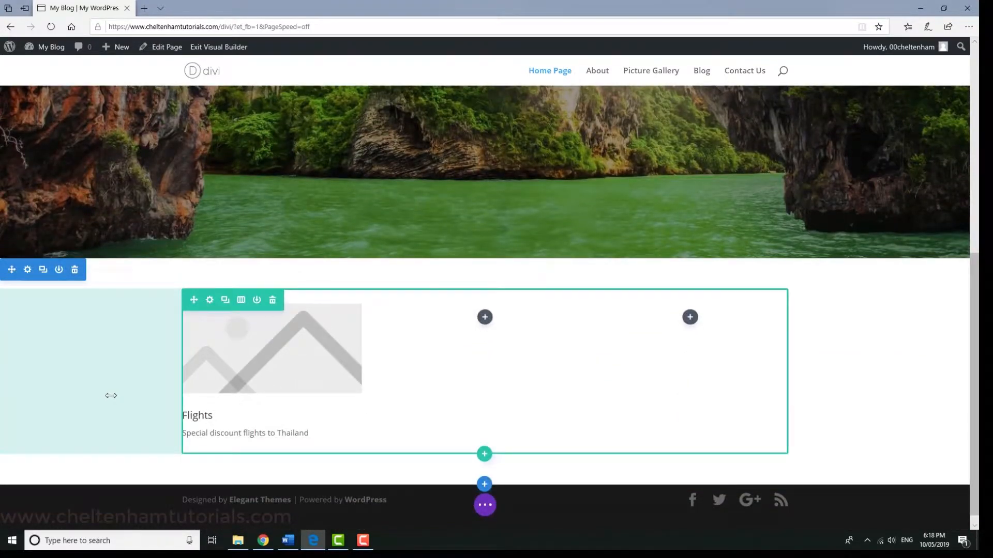
pyautogui.moveTo(264, 339)
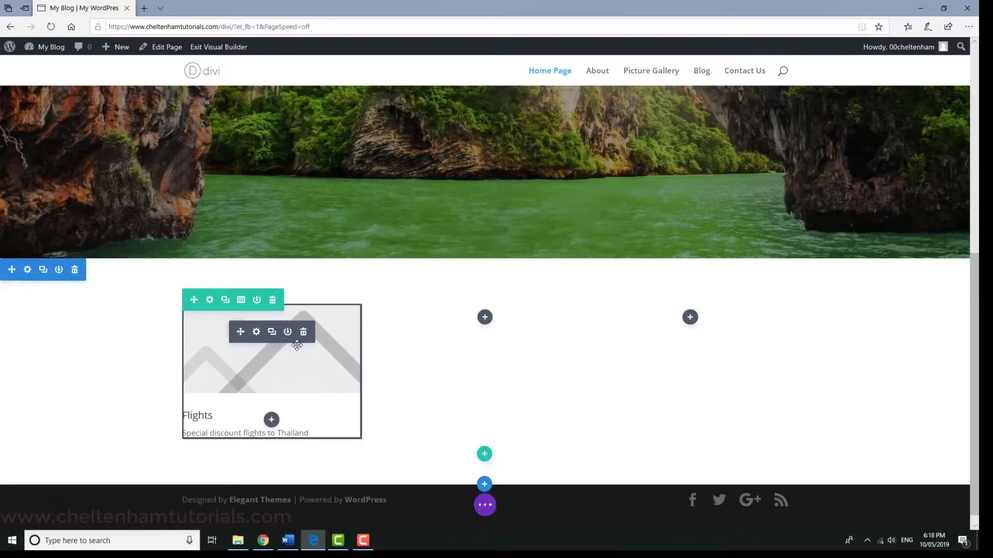
pyautogui.click(257, 332)
pyautogui.scroll(-1, 611, 267)
pyautogui.scroll(-5, 612, 267)
pyautogui.scroll(-3, 636, 256)
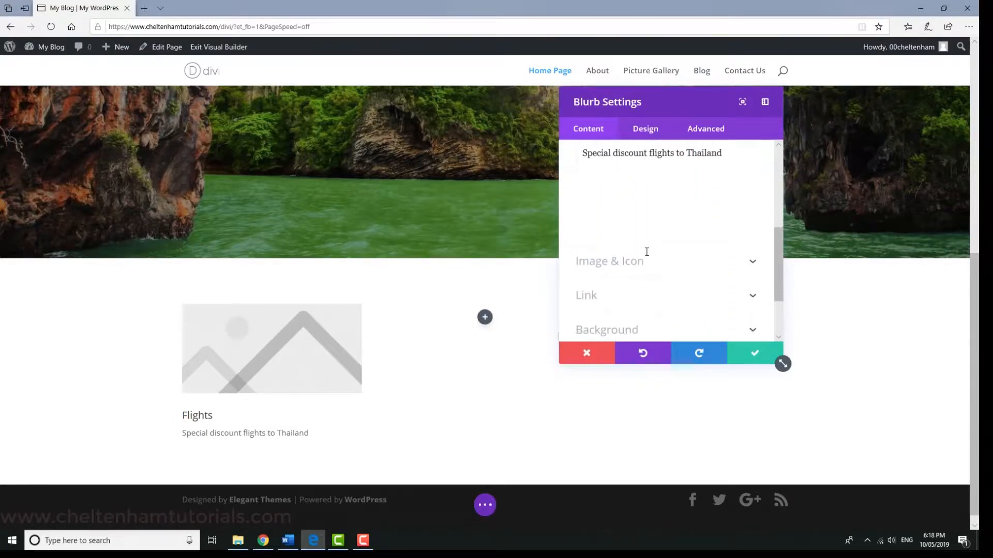
pyautogui.click(608, 252)
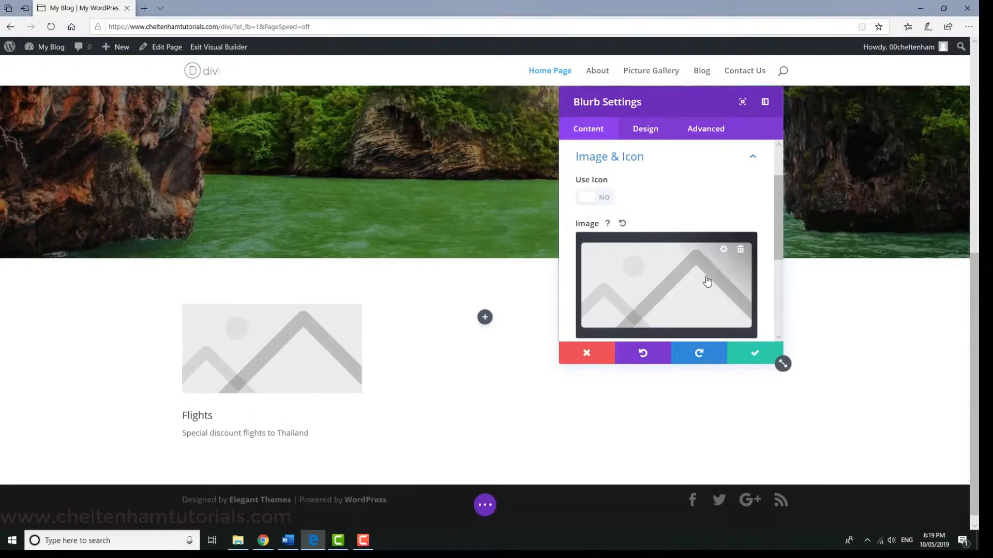
pyautogui.click(743, 248)
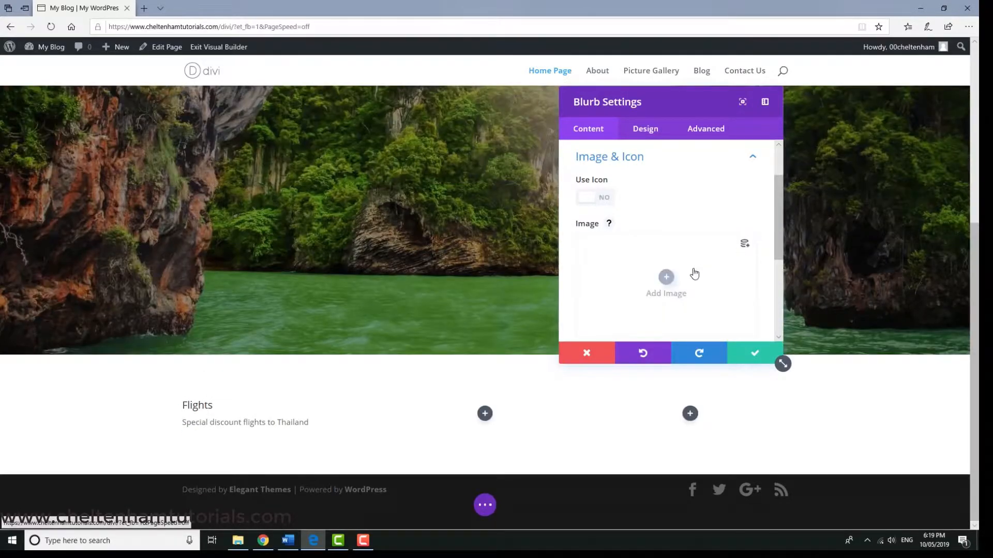
# Add the palm beach picture Image113.jpg from the media library as the blurb's image and save the module
pyautogui.click(669, 281)
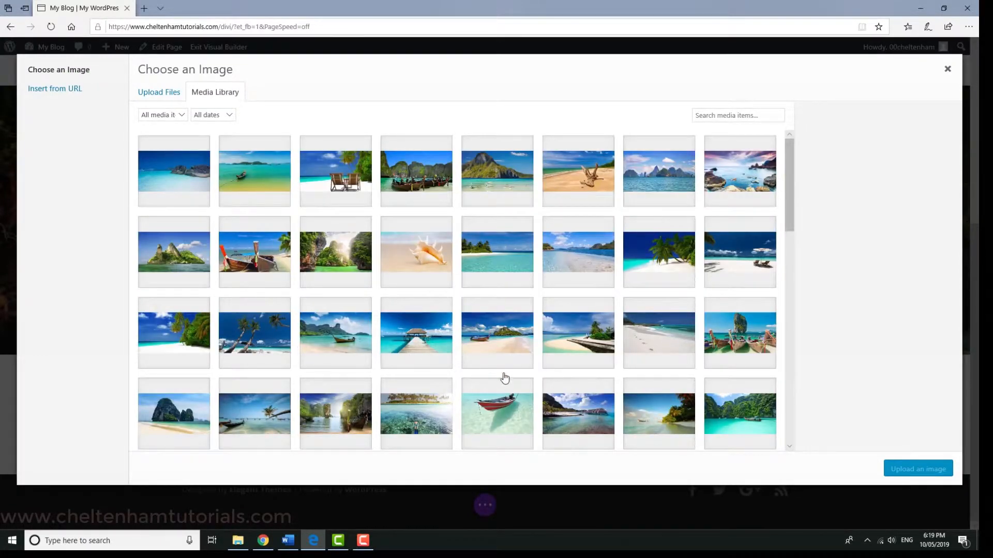
pyautogui.click(656, 265)
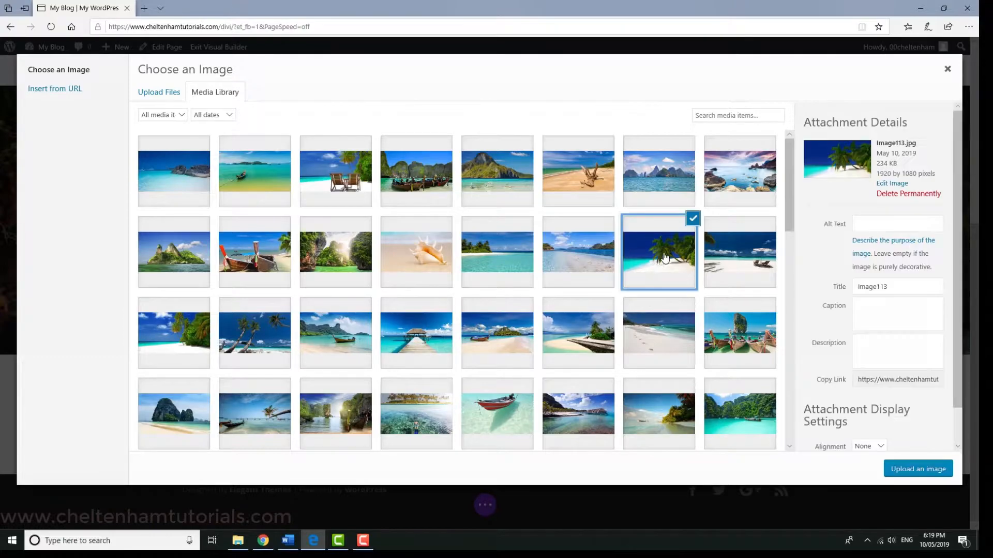
pyautogui.click(905, 471)
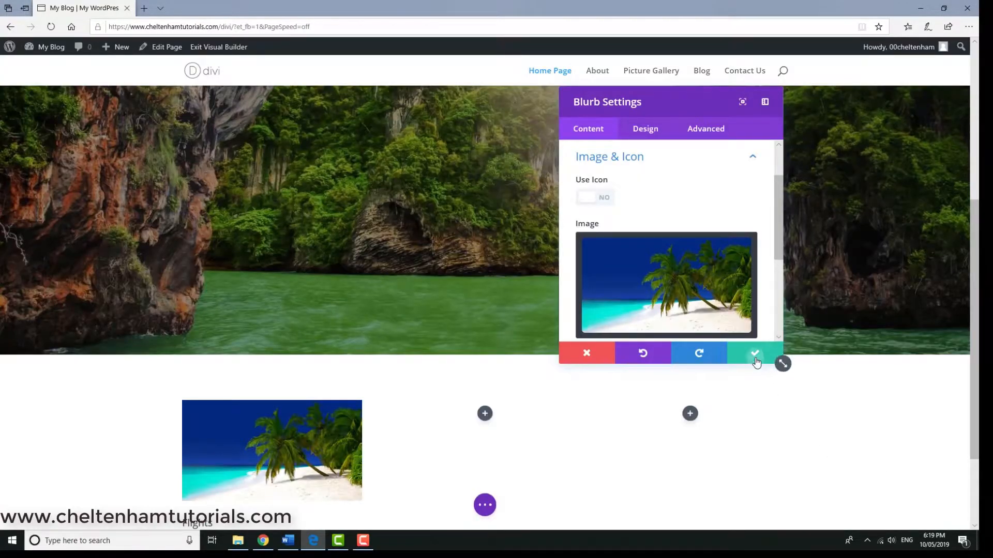
pyautogui.click(756, 353)
# Give the Flights blurb a semi-transparent green background, rgba(124,218,36,0.43), and save the module
pyautogui.scroll(-2, 767, 421)
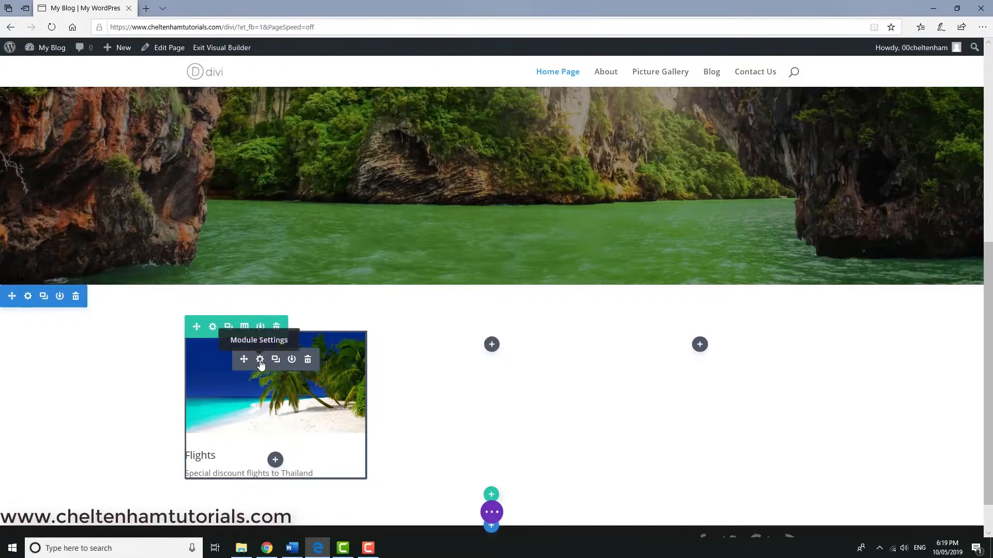
pyautogui.click(260, 360)
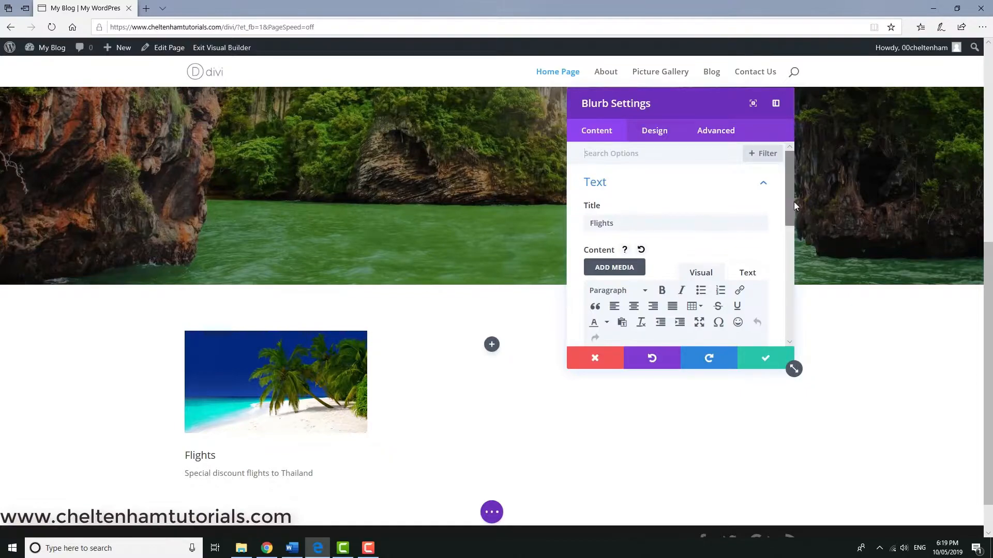
pyautogui.moveTo(789, 199); pyautogui.dragTo(809, 303)
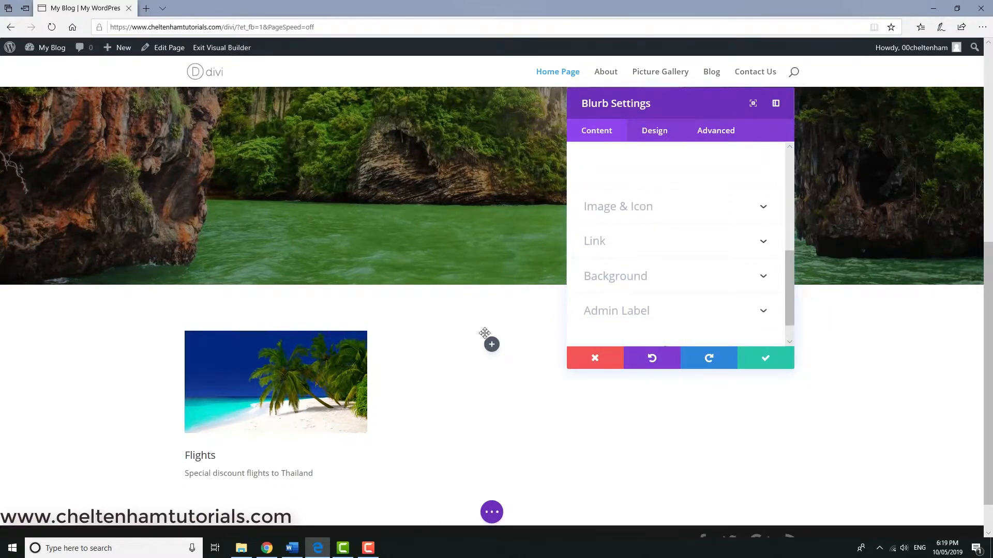
pyautogui.click(628, 278)
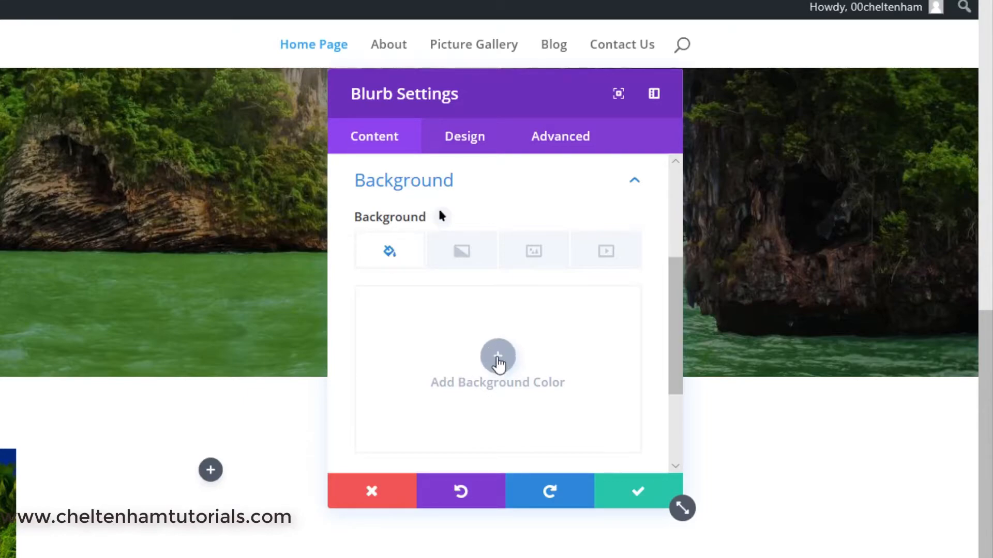
pyautogui.click(498, 358)
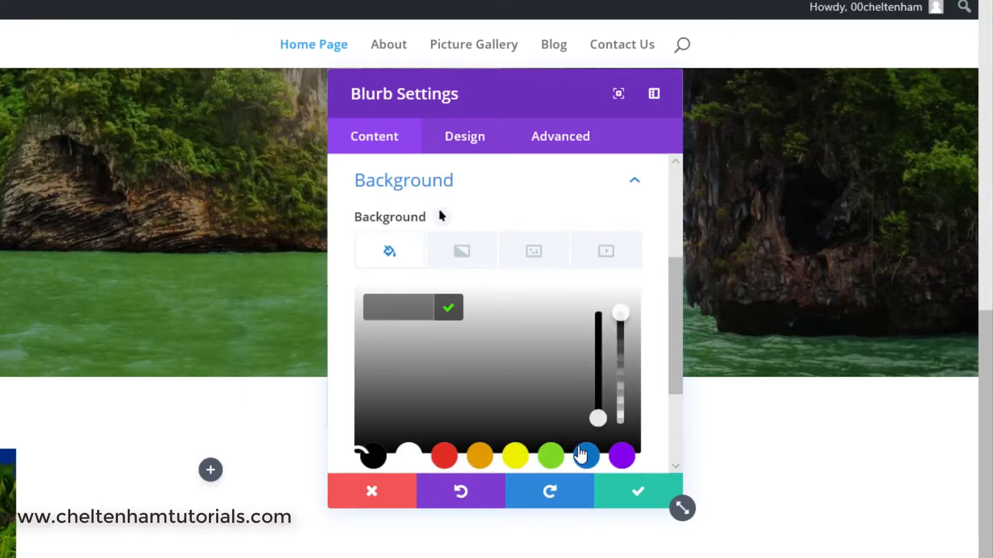
pyautogui.click(551, 456)
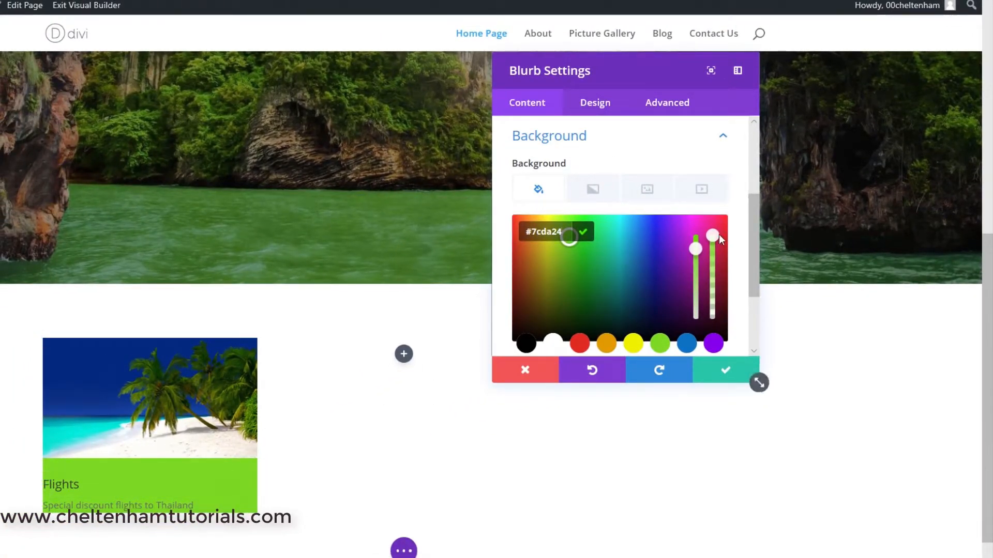
pyautogui.moveTo(718, 250); pyautogui.dragTo(727, 293)
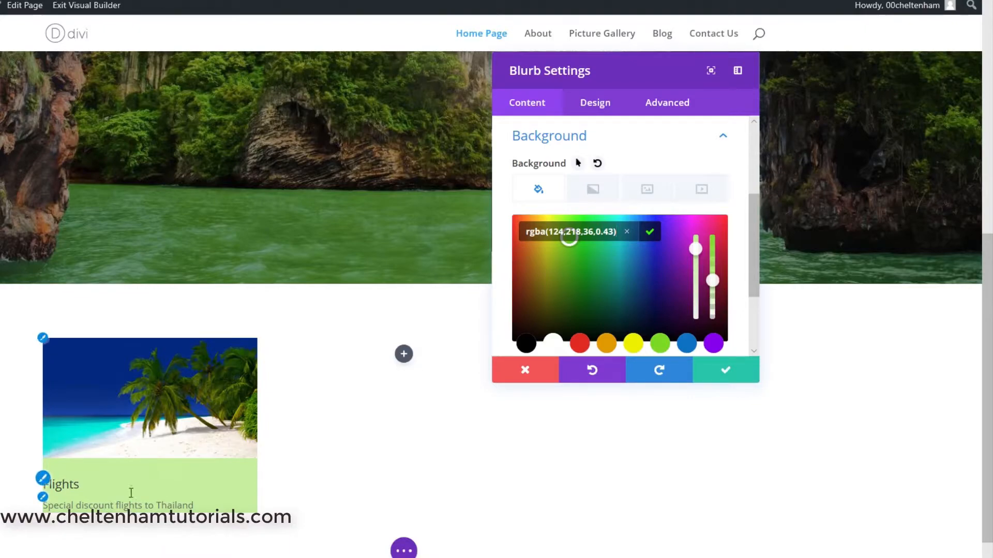
pyautogui.click(729, 370)
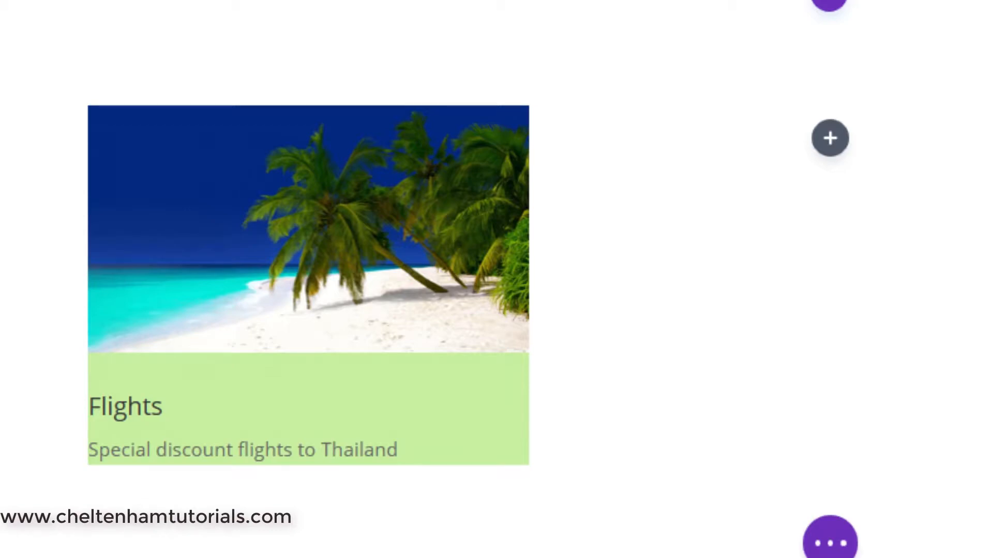
# Set the Flights blurb's left custom padding to 20px in its spacing settings
pyautogui.moveTo(284, 204)
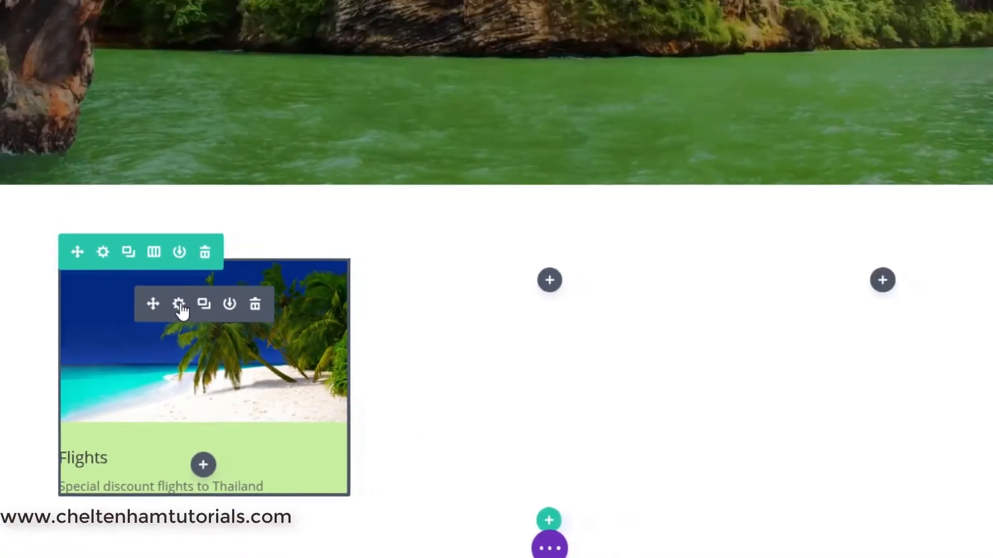
pyautogui.click(269, 177)
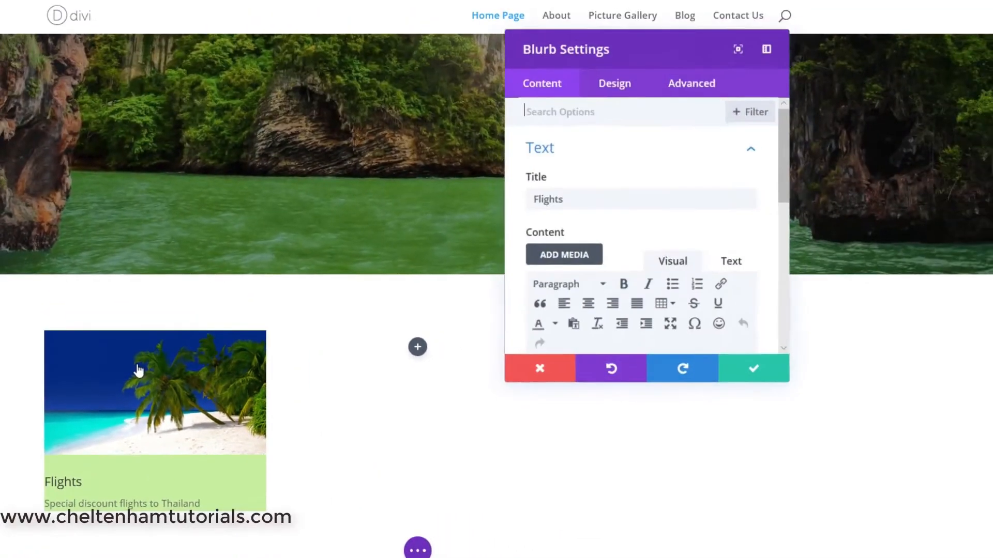
pyautogui.click(615, 93)
pyautogui.scroll(-3, 601, 235)
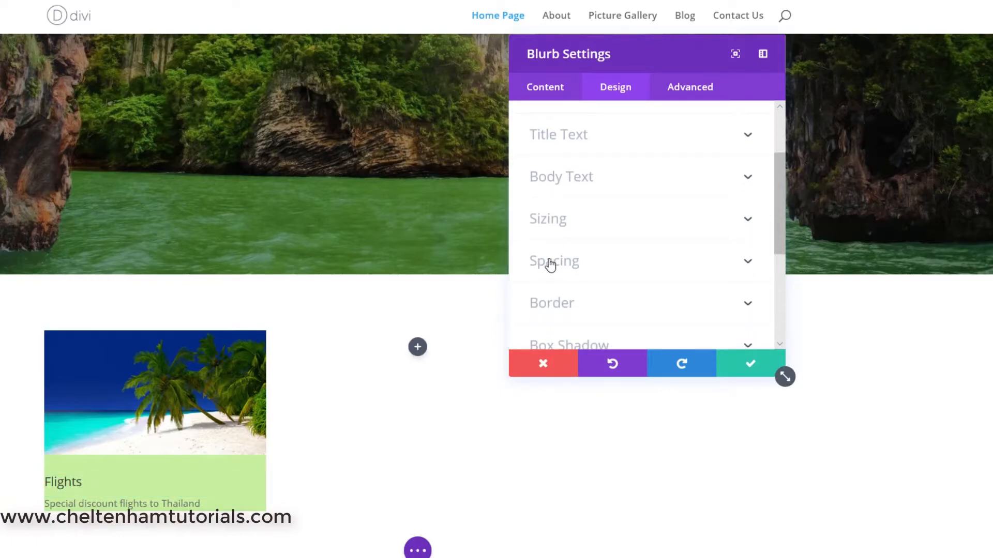
pyautogui.click(550, 263)
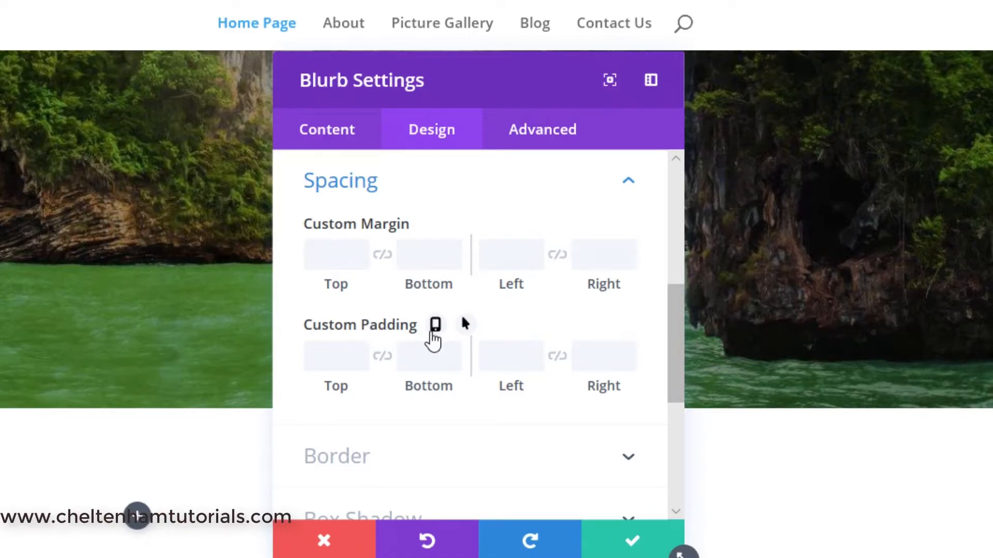
pyautogui.click(534, 351)
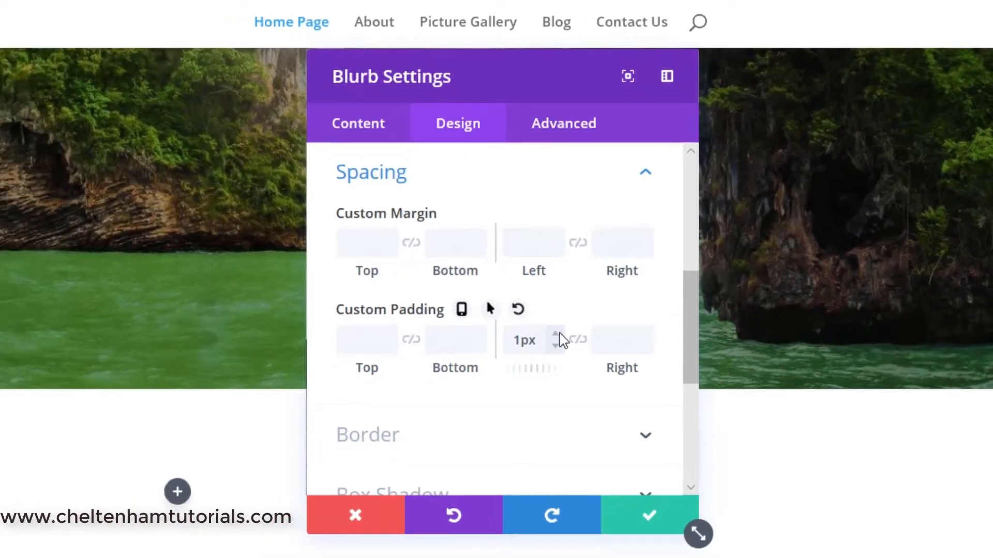
pyautogui.click(559, 334)
pyautogui.click(560, 334)
pyautogui.click(560, 334)
pyautogui.click(559, 334)
pyautogui.click(560, 334)
pyautogui.click(560, 334)
pyautogui.click(559, 335)
pyautogui.click(559, 334)
pyautogui.click(686, 235)
pyautogui.click(686, 235)
pyautogui.click(686, 236)
pyautogui.click(686, 236)
pyautogui.click(686, 235)
pyautogui.click(686, 235)
pyautogui.click(687, 236)
pyautogui.click(686, 235)
pyautogui.click(687, 235)
pyautogui.click(687, 235)
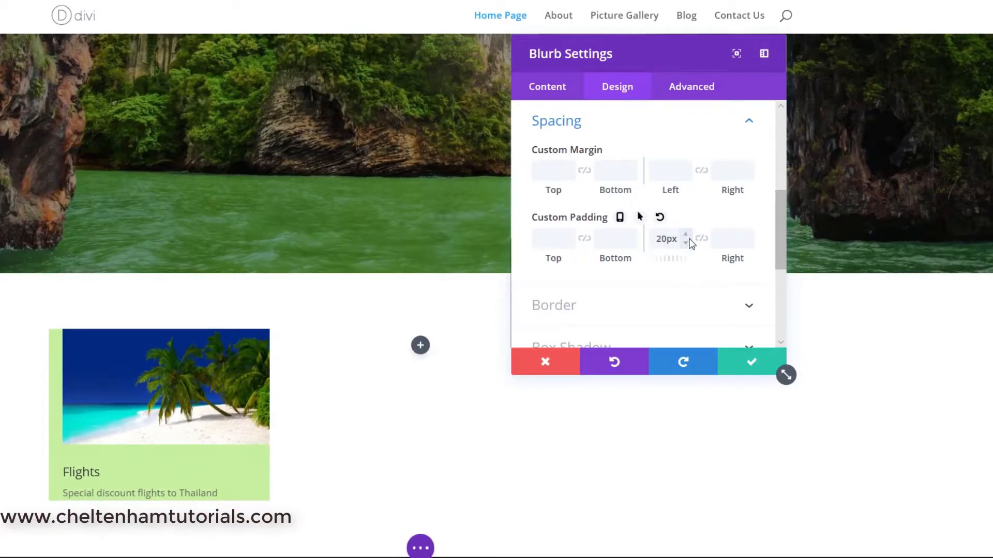
# Set the blurb's left and right custom padding to 10px each
pyautogui.click(686, 243)
pyautogui.click(686, 243)
pyautogui.click(686, 242)
pyautogui.click(685, 242)
pyautogui.click(686, 243)
pyautogui.click(686, 242)
pyautogui.click(686, 243)
pyautogui.click(686, 243)
pyautogui.click(686, 243)
pyautogui.click(686, 242)
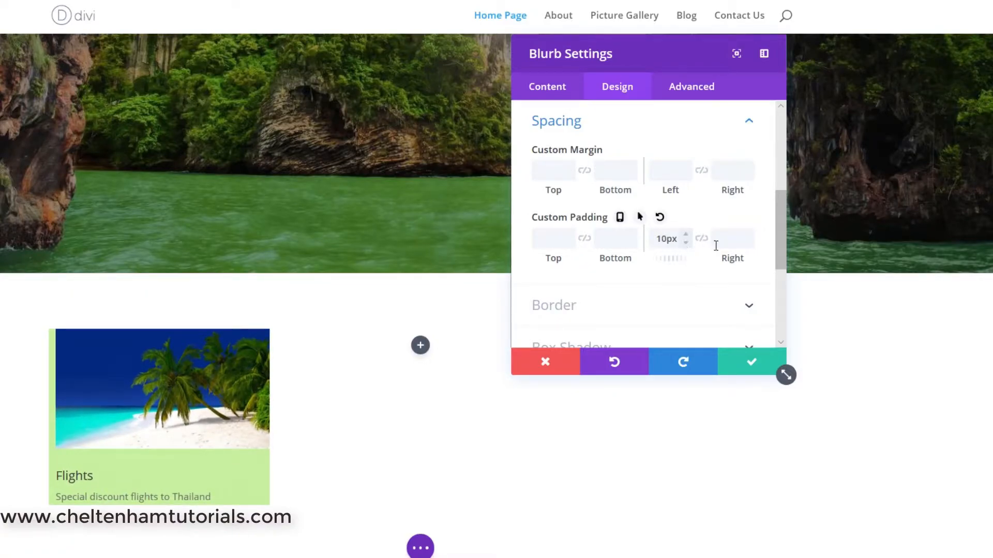
pyautogui.click(749, 234)
pyautogui.click(749, 235)
pyautogui.click(749, 235)
pyautogui.click(749, 234)
pyautogui.click(750, 234)
pyautogui.click(750, 235)
pyautogui.click(749, 235)
pyautogui.click(749, 235)
pyautogui.click(750, 235)
pyautogui.click(749, 234)
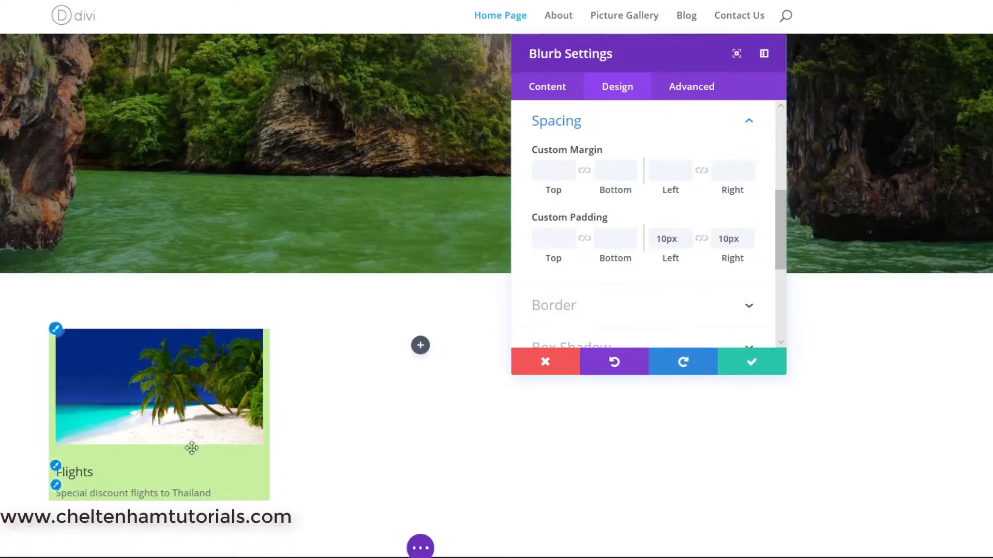
# Set the blurb's top and bottom custom padding to 10px each and save the module
pyautogui.click(569, 235)
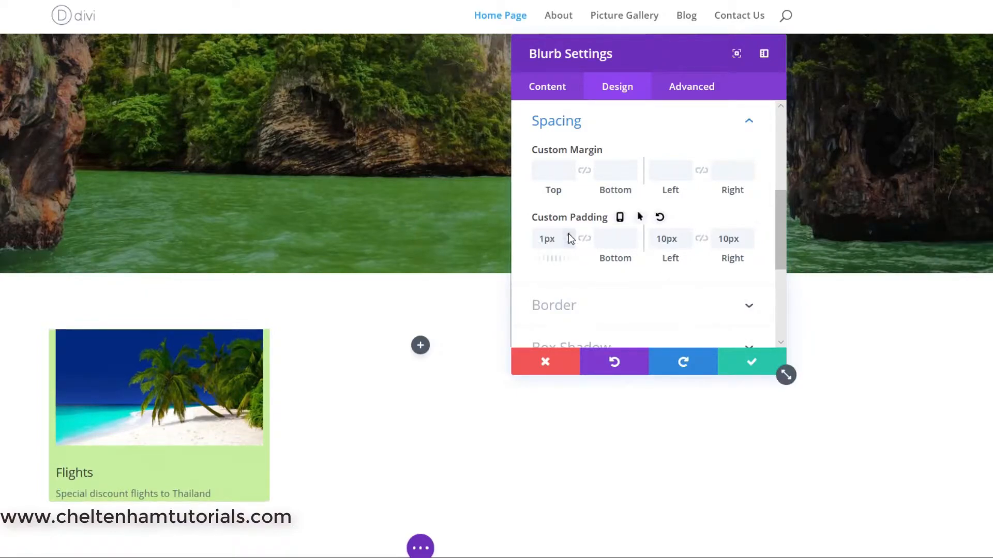
pyautogui.click(569, 234)
pyautogui.click(570, 234)
pyautogui.click(569, 234)
pyautogui.click(569, 234)
pyautogui.click(570, 234)
pyautogui.click(570, 233)
pyautogui.click(570, 233)
pyautogui.click(571, 234)
pyautogui.click(571, 233)
pyautogui.click(632, 234)
pyautogui.click(631, 233)
pyautogui.click(632, 233)
pyautogui.click(631, 234)
pyautogui.click(631, 234)
pyautogui.click(632, 234)
pyautogui.click(632, 234)
pyautogui.click(632, 234)
pyautogui.click(632, 234)
pyautogui.click(632, 234)
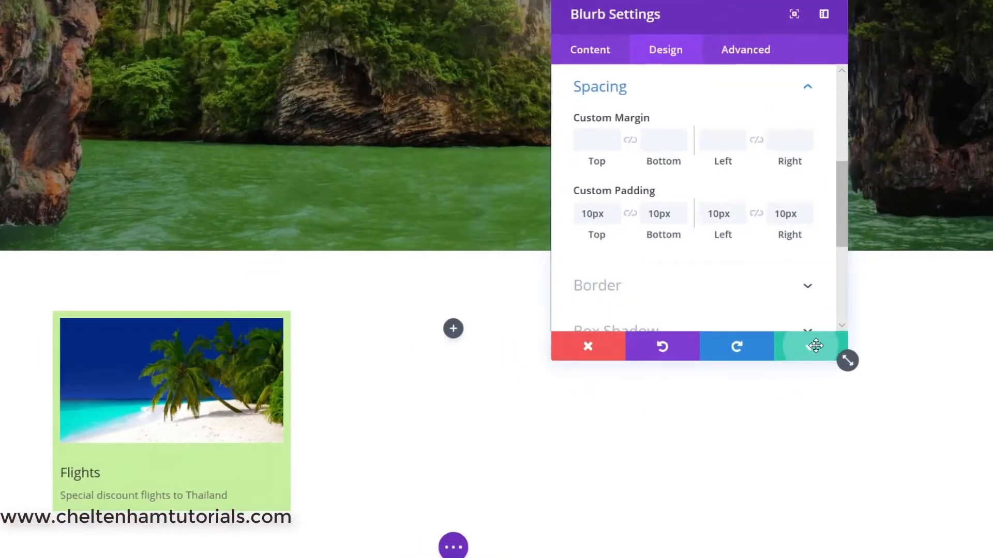
pyautogui.click(782, 371)
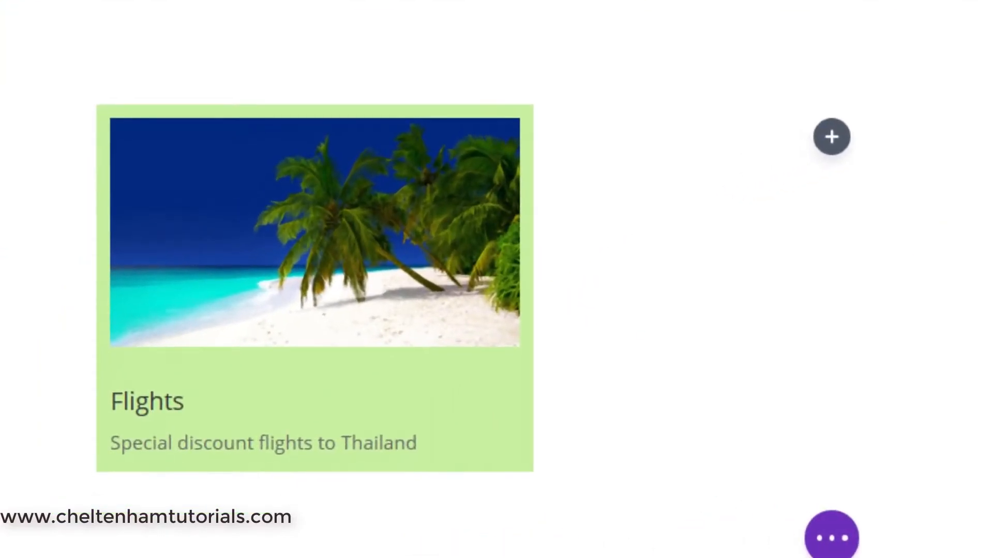
# Set the Flights blurb's title font weight to Bold in its module settings
pyautogui.scroll(-2, 621, 310)
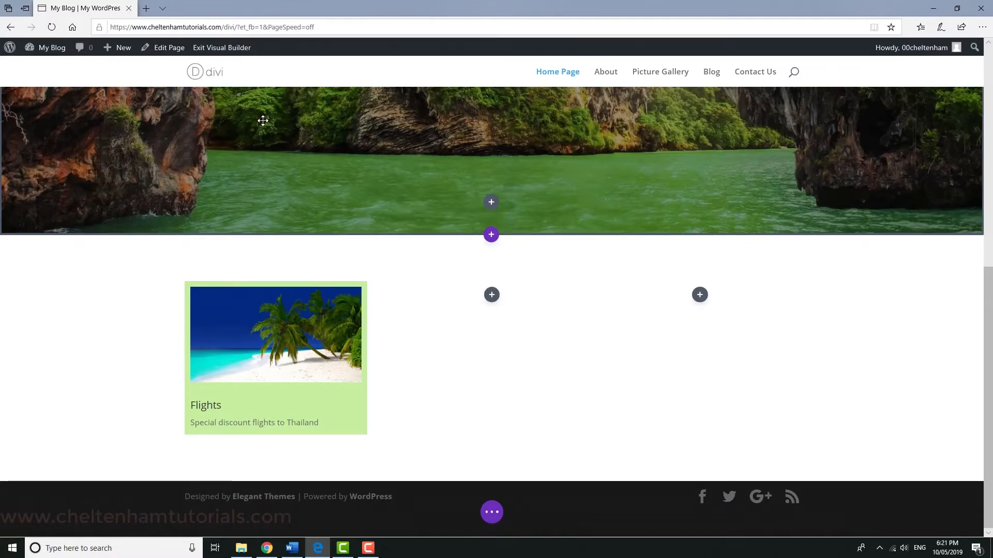
pyautogui.moveTo(264, 317)
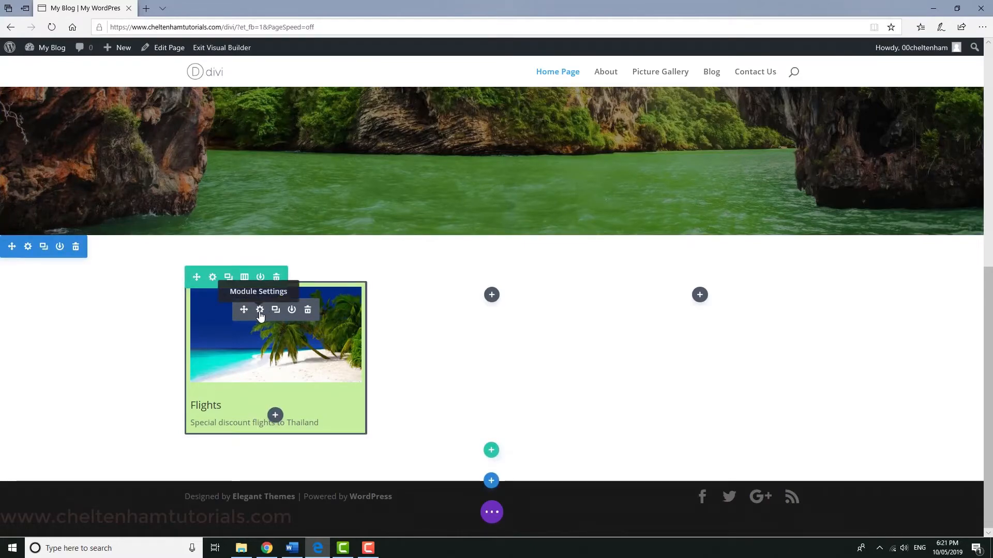
pyautogui.click(260, 310)
pyautogui.click(658, 138)
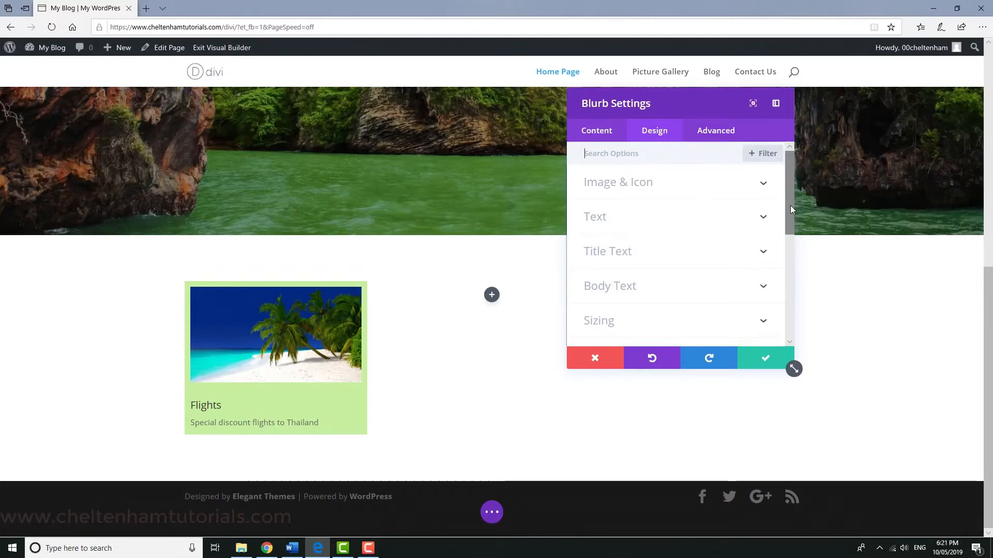
pyautogui.moveTo(790, 207); pyautogui.dragTo(790, 214)
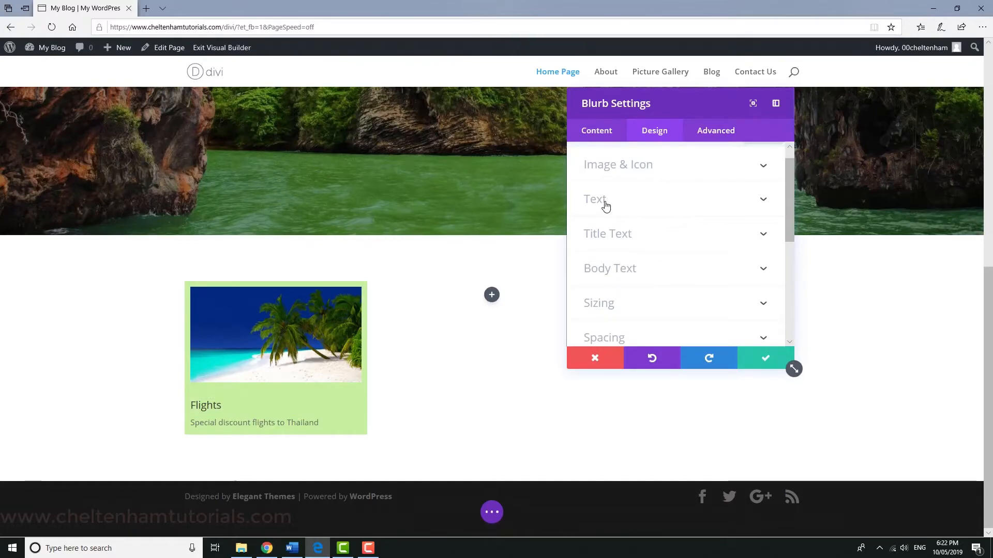
pyautogui.click(764, 238)
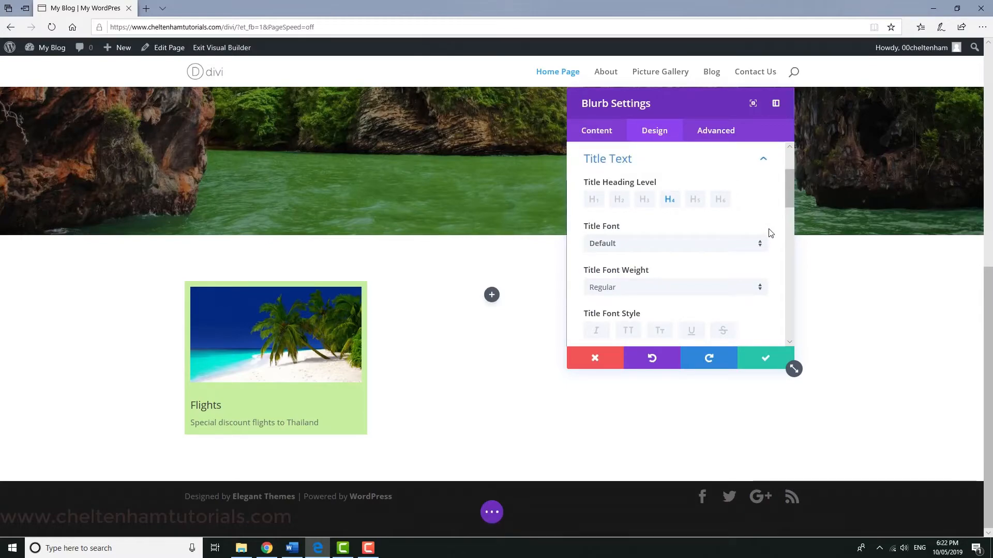
pyautogui.click(763, 289)
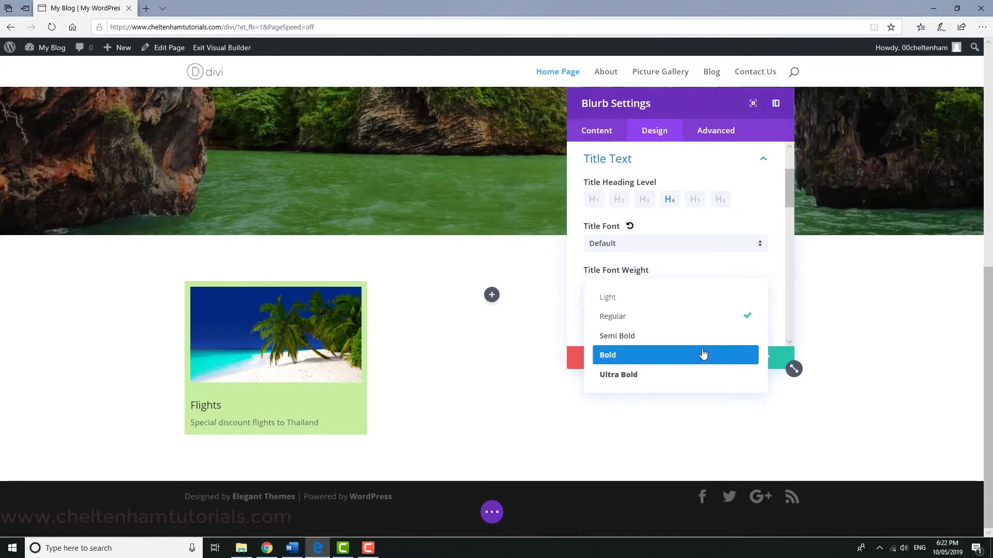
pyautogui.click(704, 354)
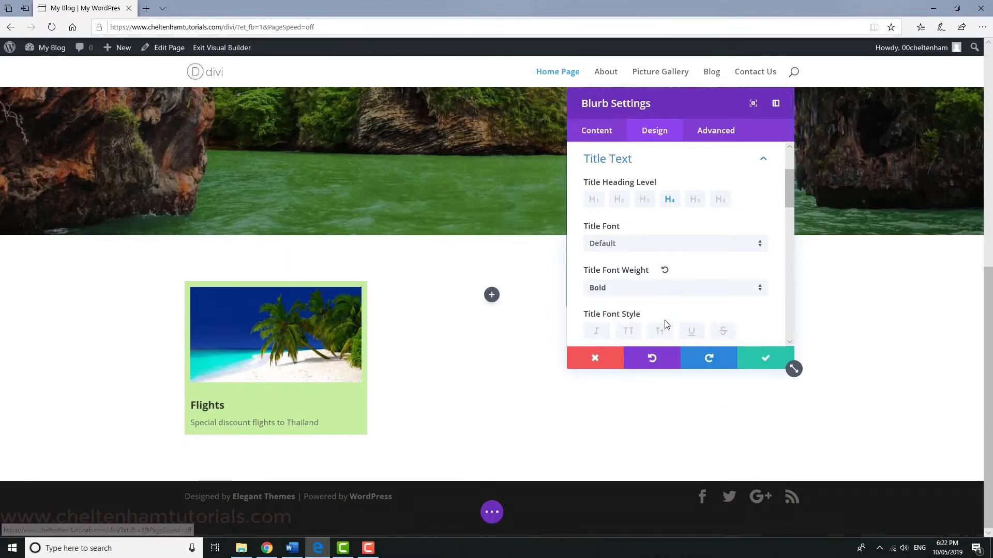
# Try the Ultra Bold title weight, return the title to Bold and save the module
pyautogui.click(764, 291)
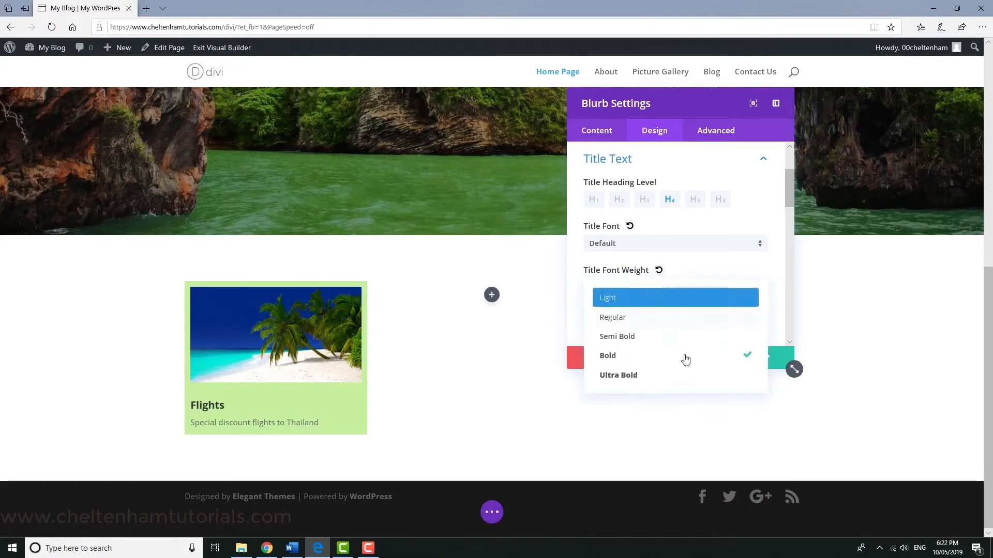
pyautogui.click(667, 375)
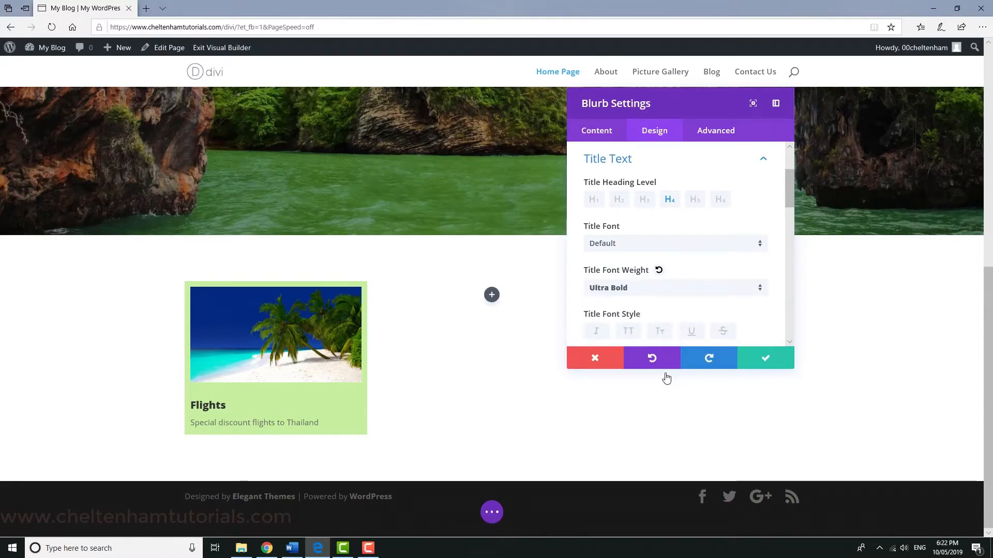
pyautogui.click(760, 292)
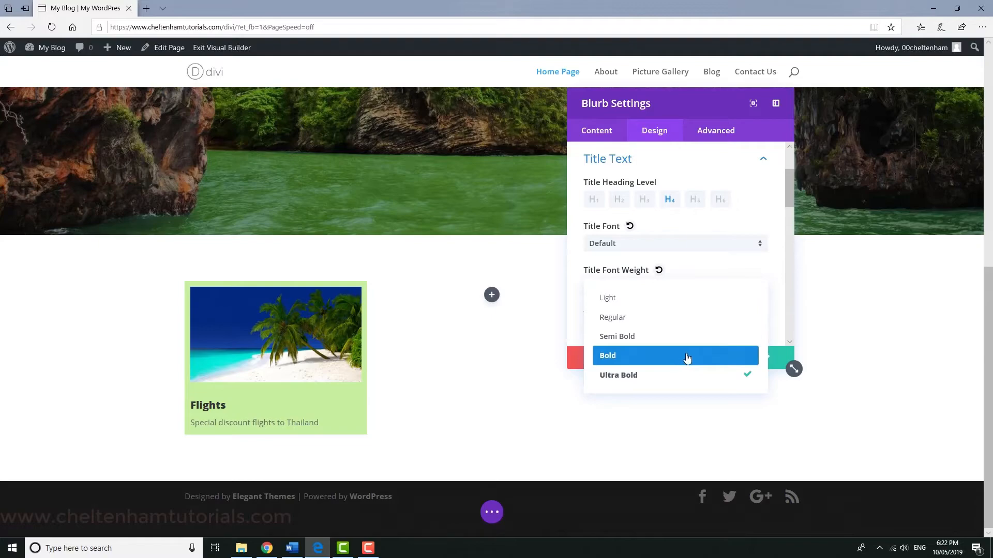
pyautogui.click(686, 357)
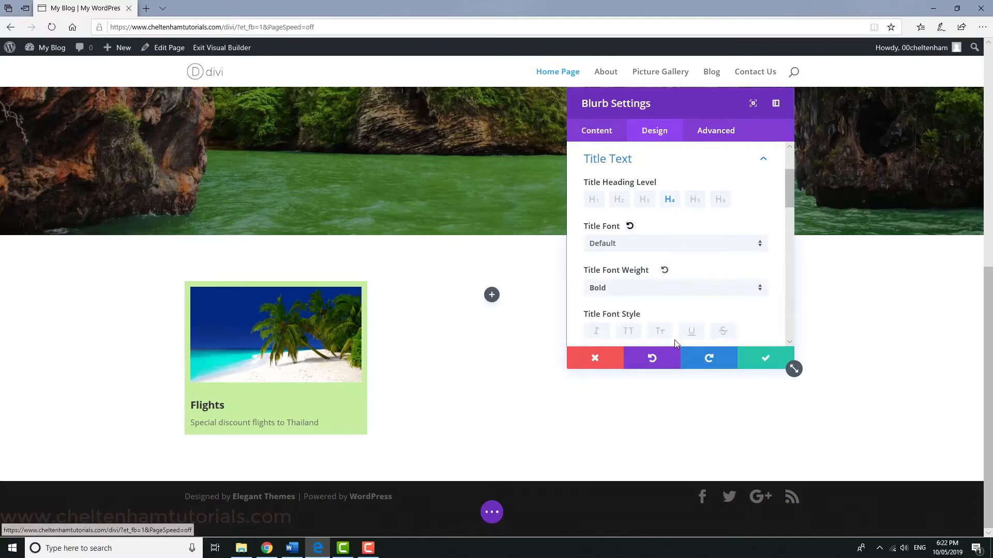
pyautogui.click(759, 357)
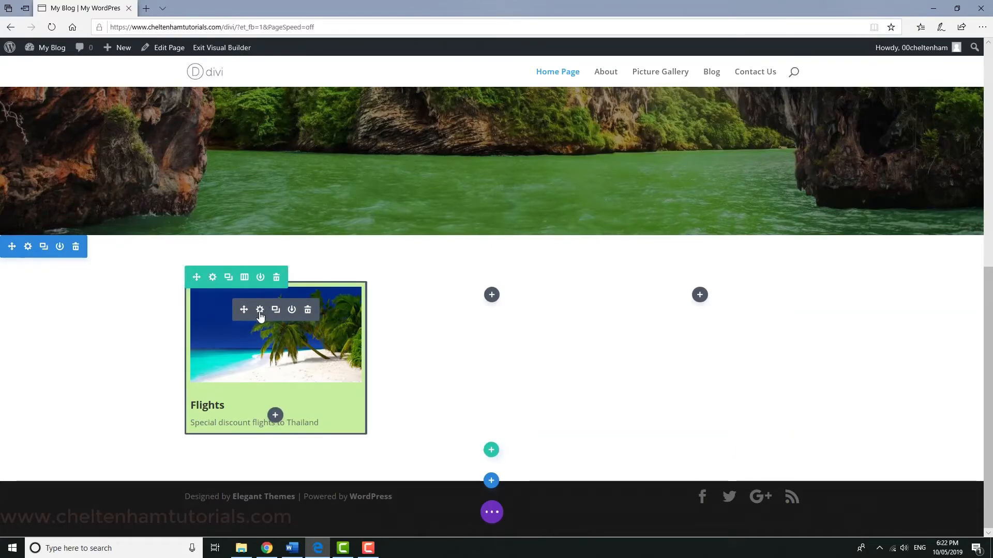
# Round all four corners of the Flights blurb's border by 11px
pyautogui.click(260, 310)
pyautogui.click(655, 133)
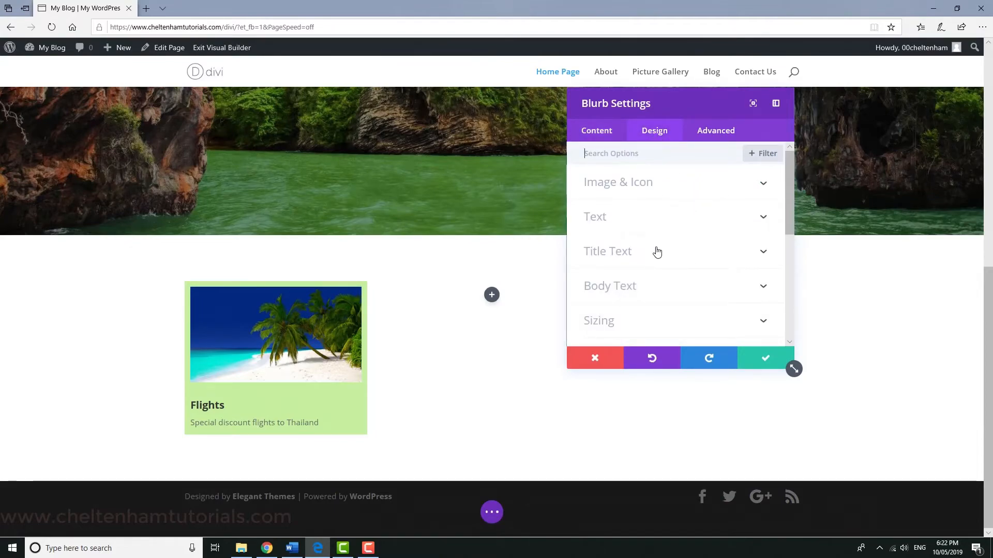
pyautogui.moveTo(789, 218); pyautogui.dragTo(802, 291)
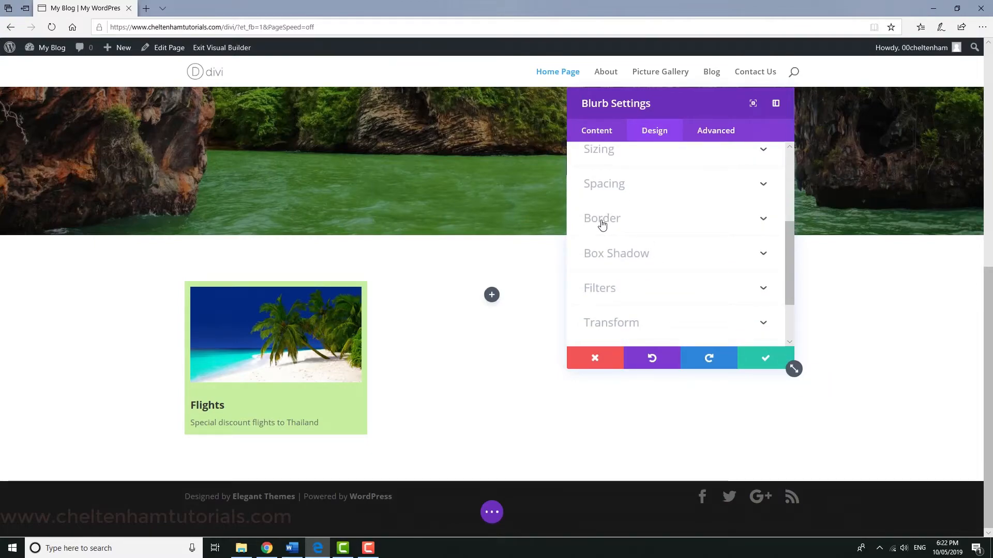
pyautogui.click(763, 220)
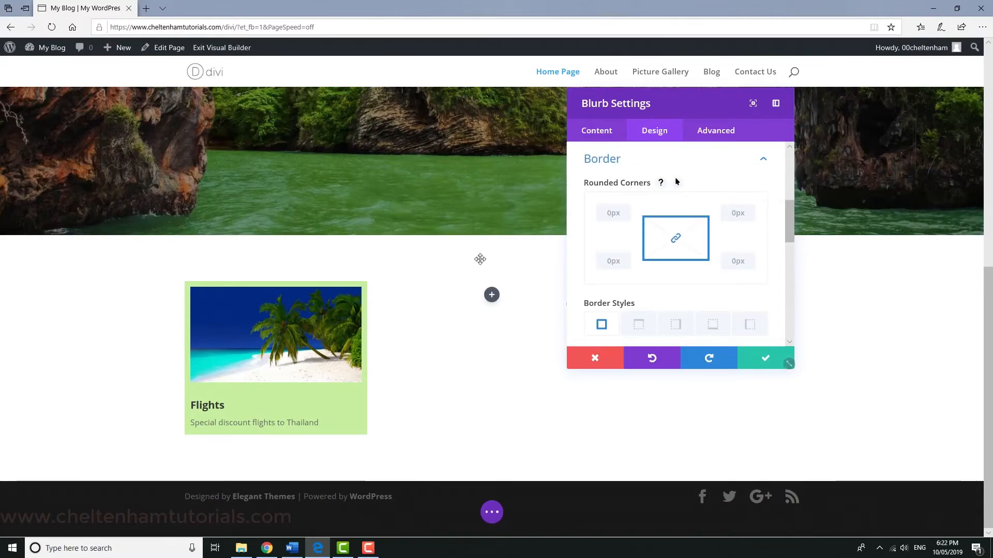
pyautogui.click(750, 209)
pyautogui.click(750, 209)
pyautogui.click(751, 209)
pyautogui.click(750, 209)
pyautogui.click(750, 209)
pyautogui.click(750, 208)
pyautogui.click(751, 209)
pyautogui.click(751, 210)
pyautogui.click(750, 209)
pyautogui.click(750, 210)
pyautogui.click(751, 209)
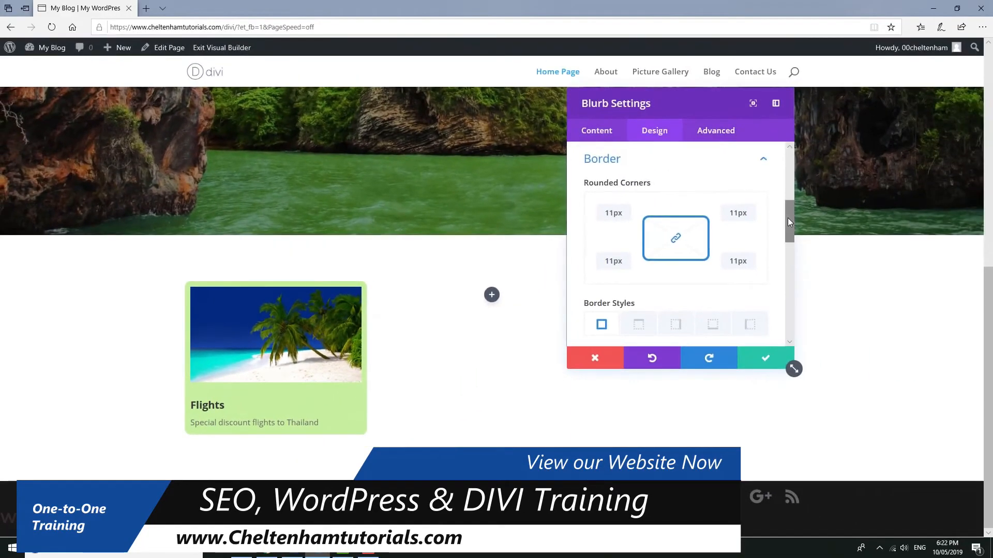
# Try a border width of 47px on the Flights blurb and return it to 0px
pyautogui.moveTo(787, 218); pyautogui.dragTo(796, 268)
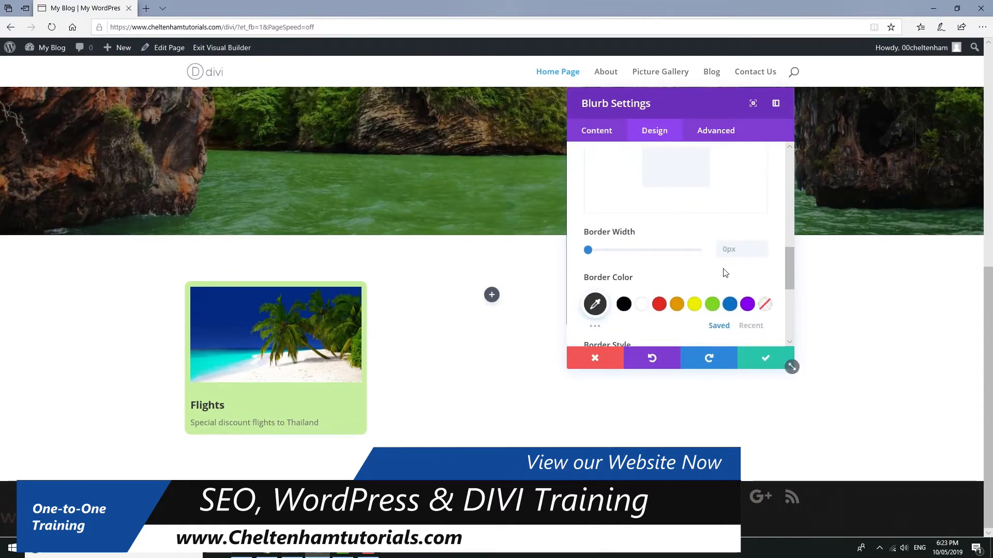
pyautogui.moveTo(588, 252); pyautogui.dragTo(693, 258)
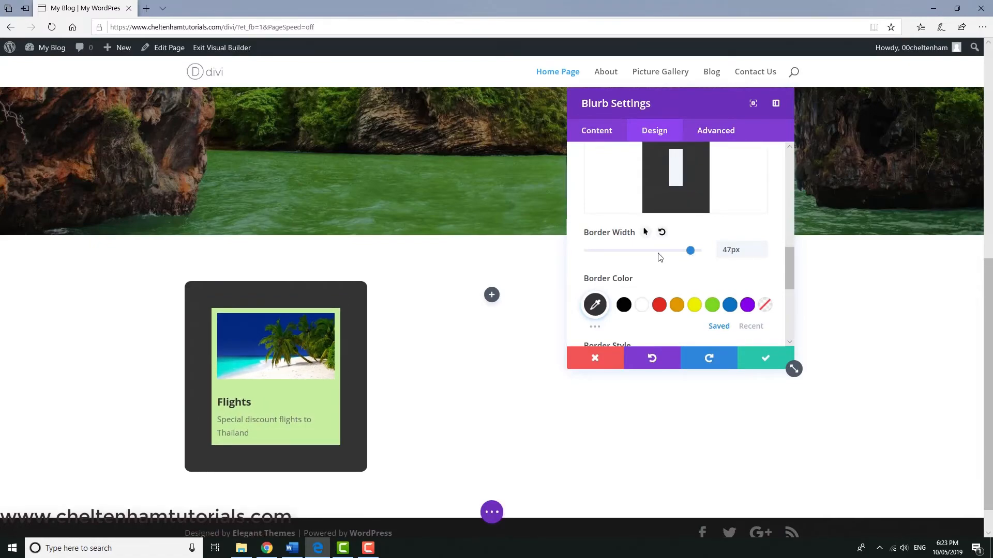
pyautogui.moveTo(622, 257); pyautogui.dragTo(578, 253)
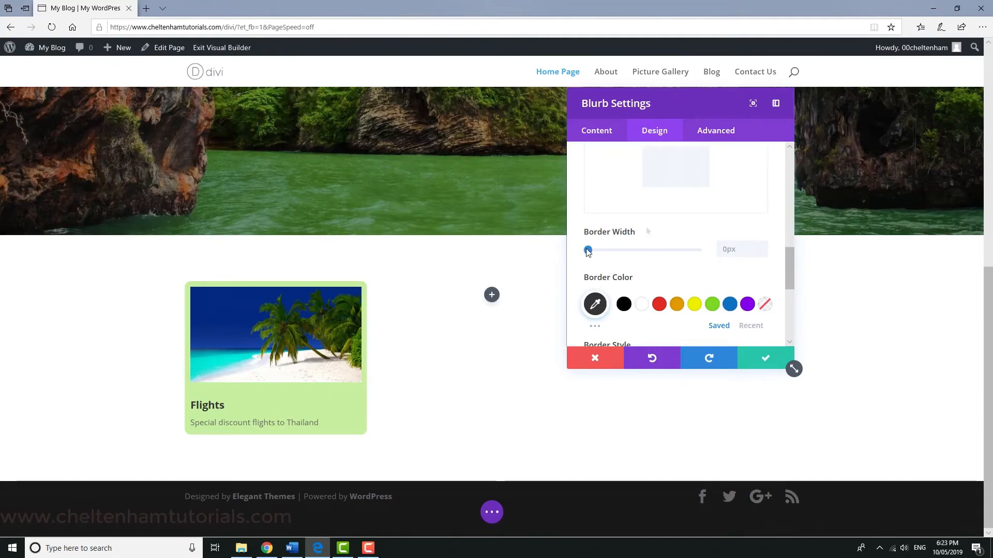
# Try an 11px border in red #E02B20 and orange #E09900, pick green as the border colour, and return the border width to 0px
pyautogui.click(612, 252)
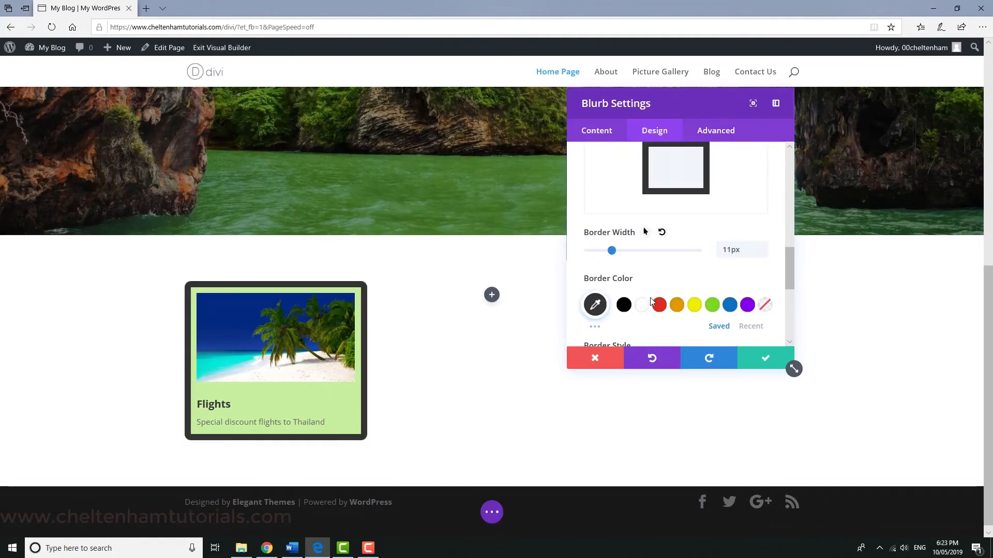
pyautogui.click(660, 307)
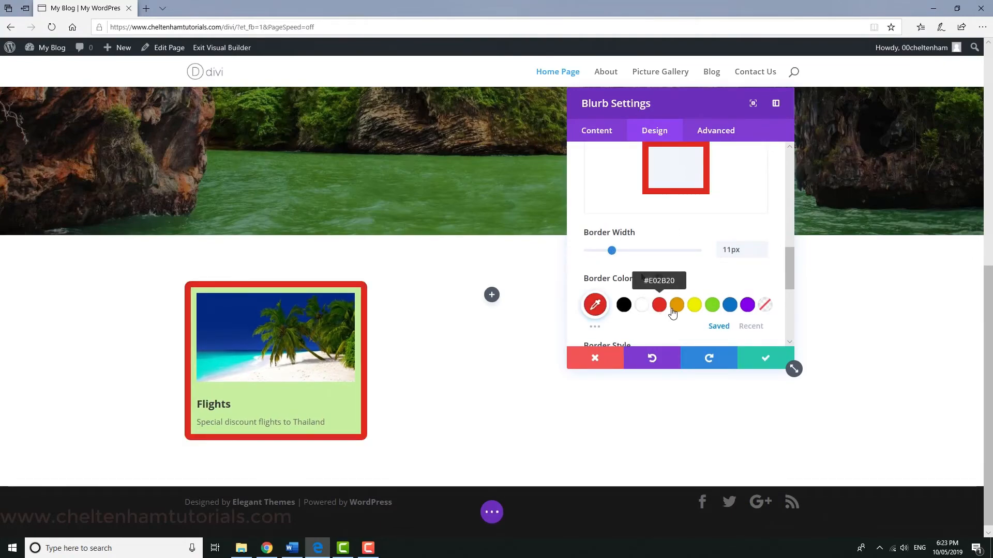
pyautogui.click(674, 307)
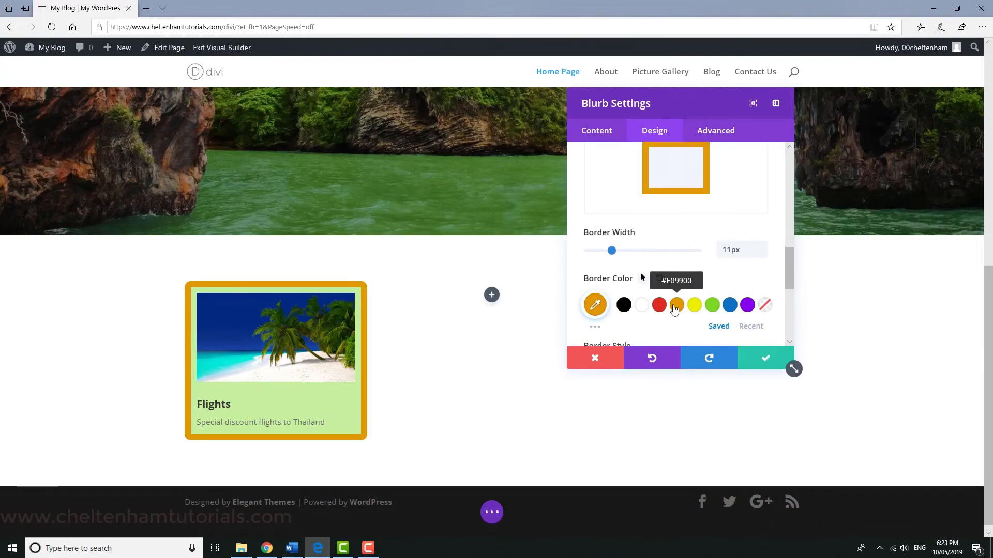
pyautogui.click(712, 309)
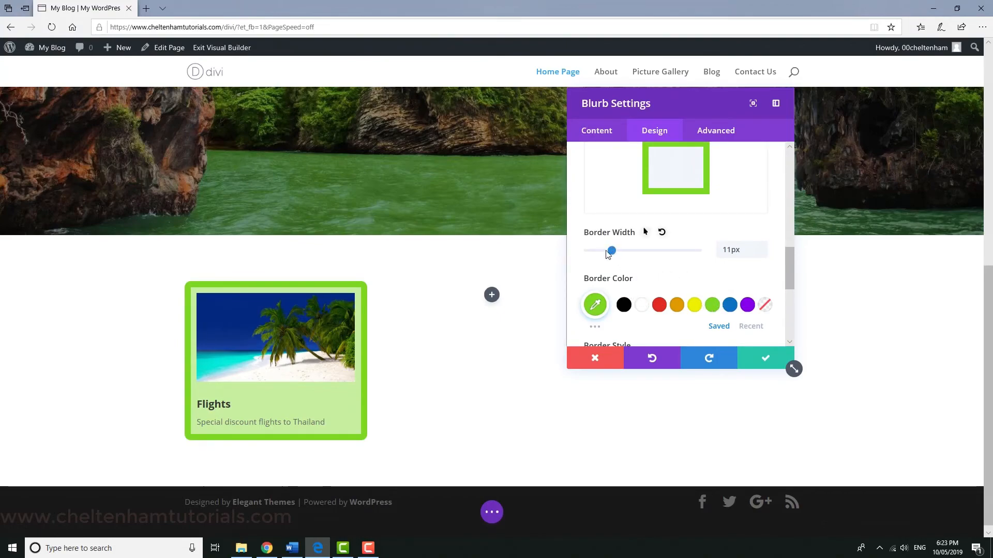
pyautogui.moveTo(612, 252); pyautogui.dragTo(588, 251)
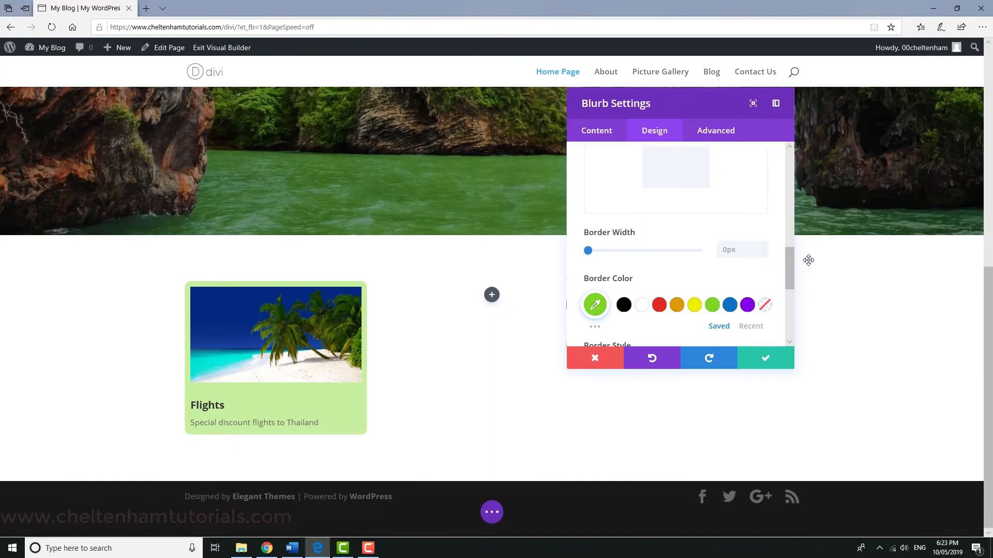
pyautogui.moveTo(789, 263); pyautogui.dragTo(790, 287)
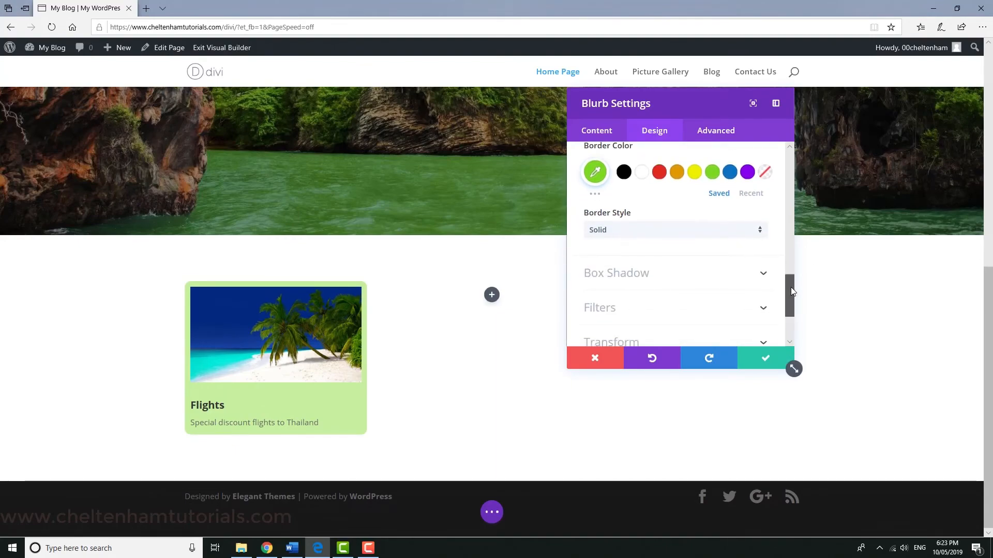
pyautogui.click(759, 231)
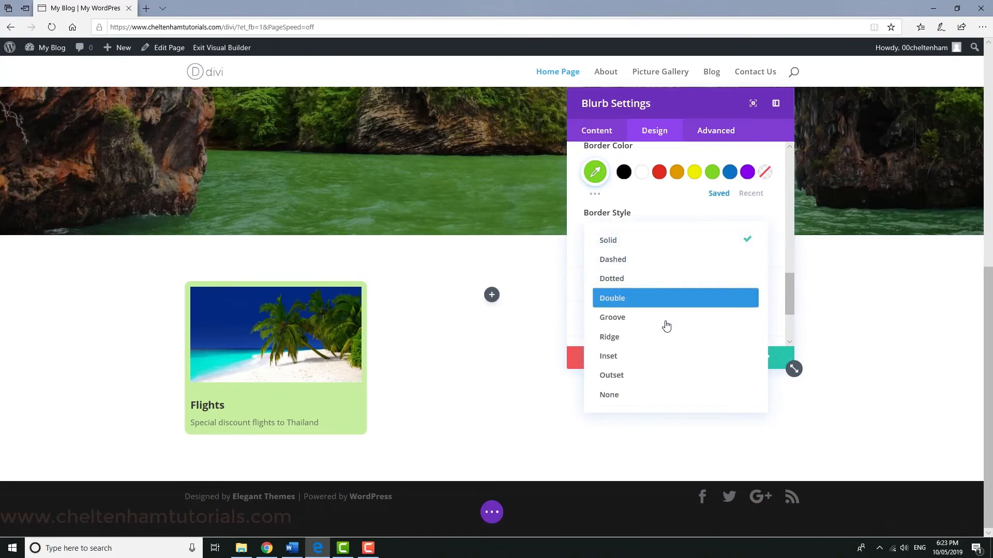
pyautogui.click(703, 102)
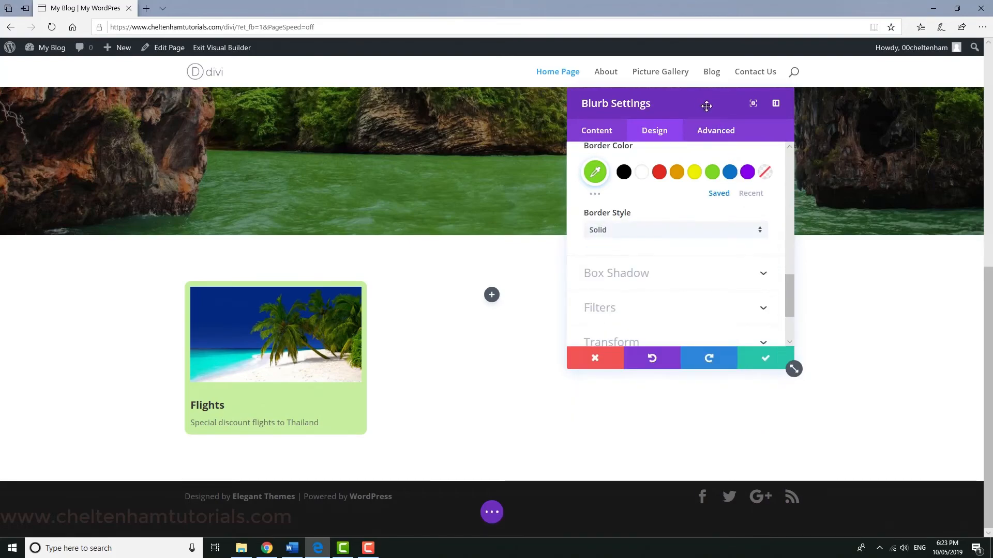
pyautogui.moveTo(789, 306); pyautogui.dragTo(789, 318)
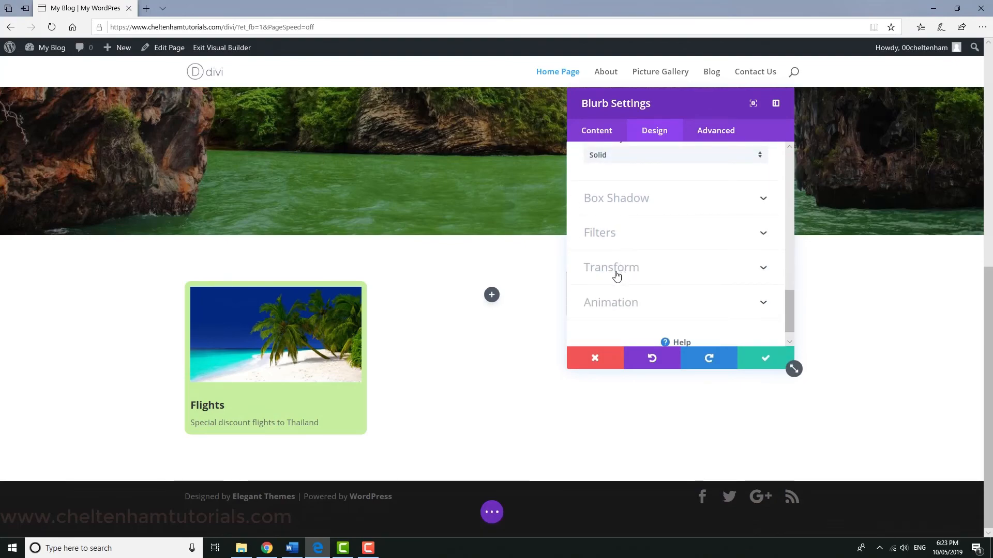